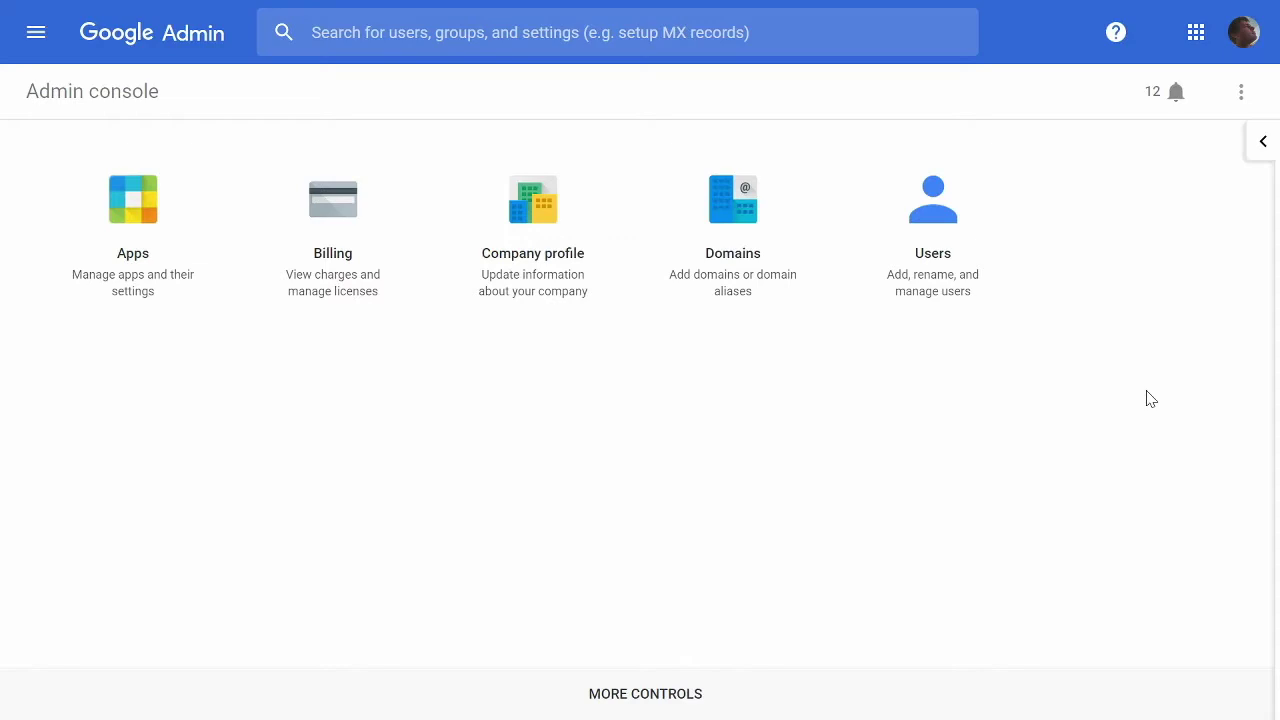
# Open Gmail's settings under Apps > G Suite and go to its Advanced settings.
pyautogui.click(140, 202)
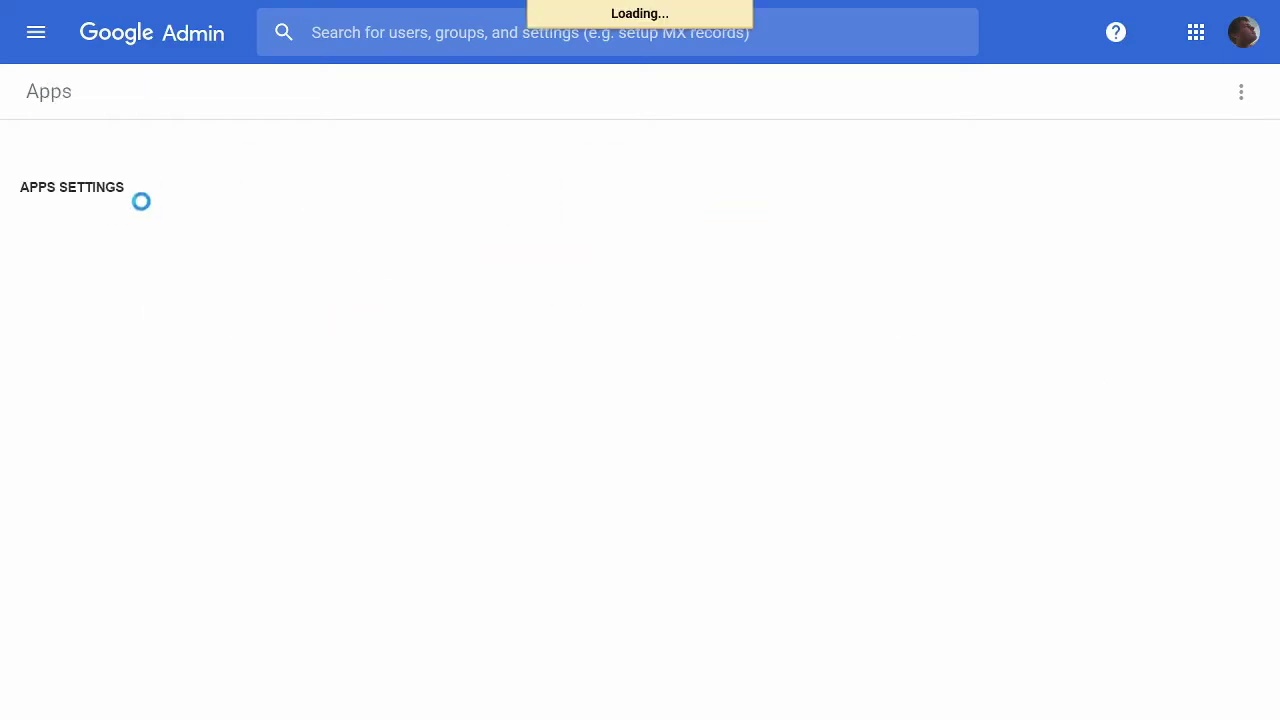
pyautogui.click(329, 289)
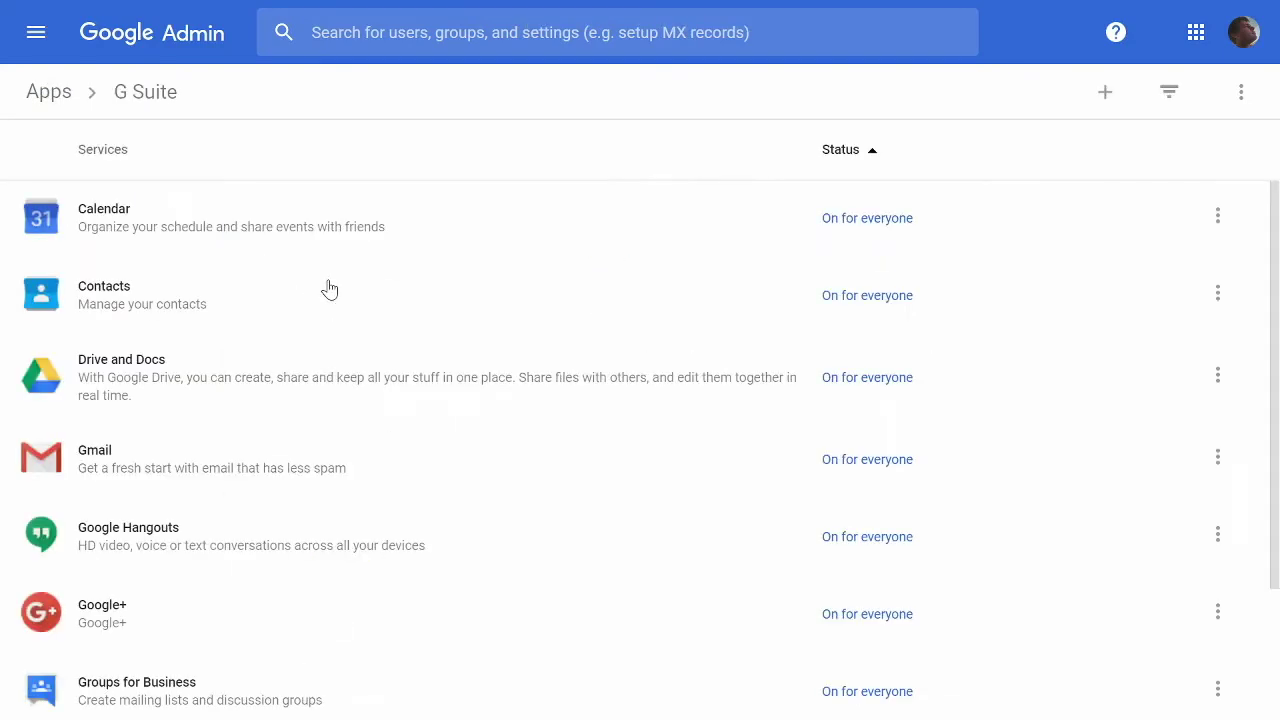
pyautogui.click(166, 465)
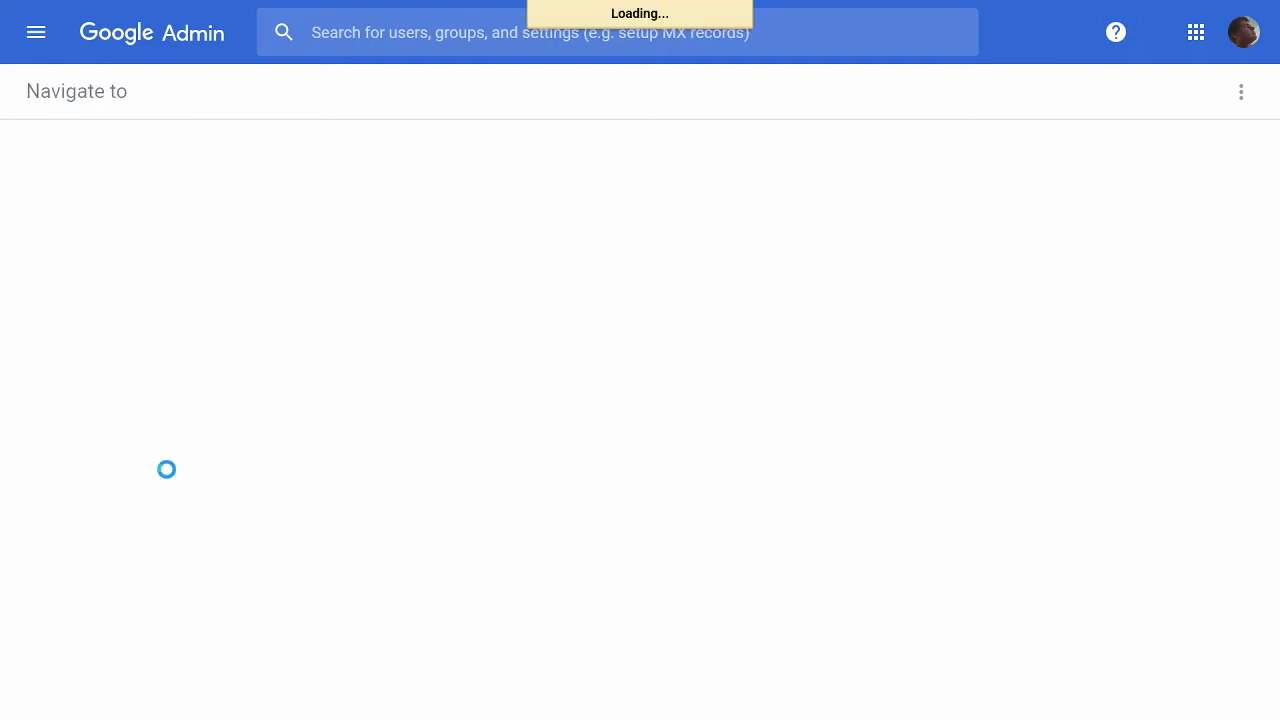
pyautogui.scroll(-5, 354, 483)
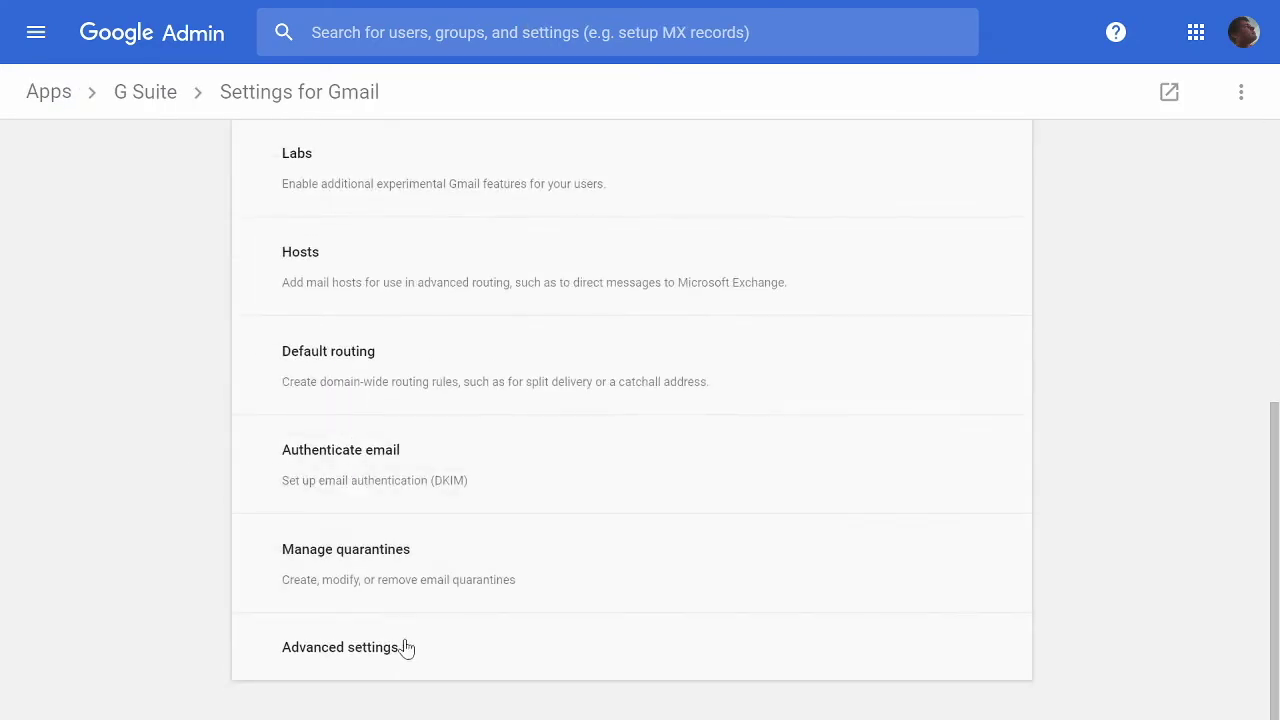
pyautogui.click(405, 647)
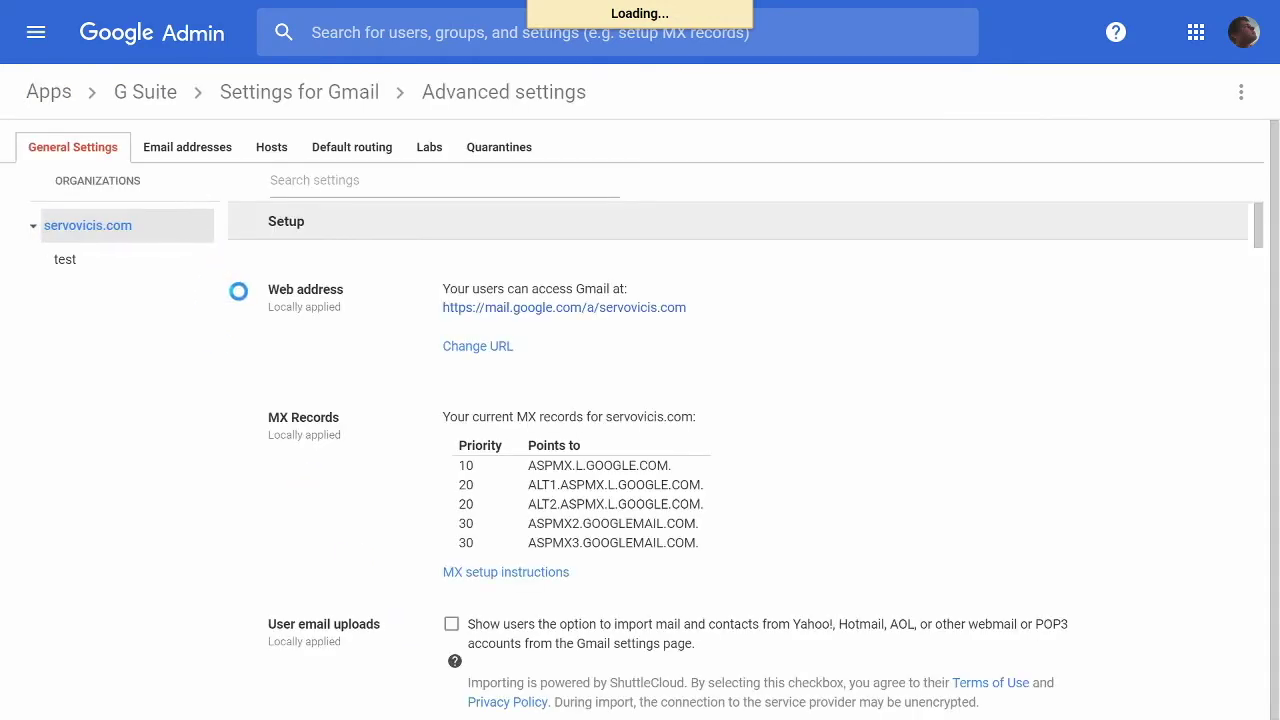
# Scroll through Gmail's General Settings down to Email and chat auto-deletion.
pyautogui.scroll(-4, 240, 298)
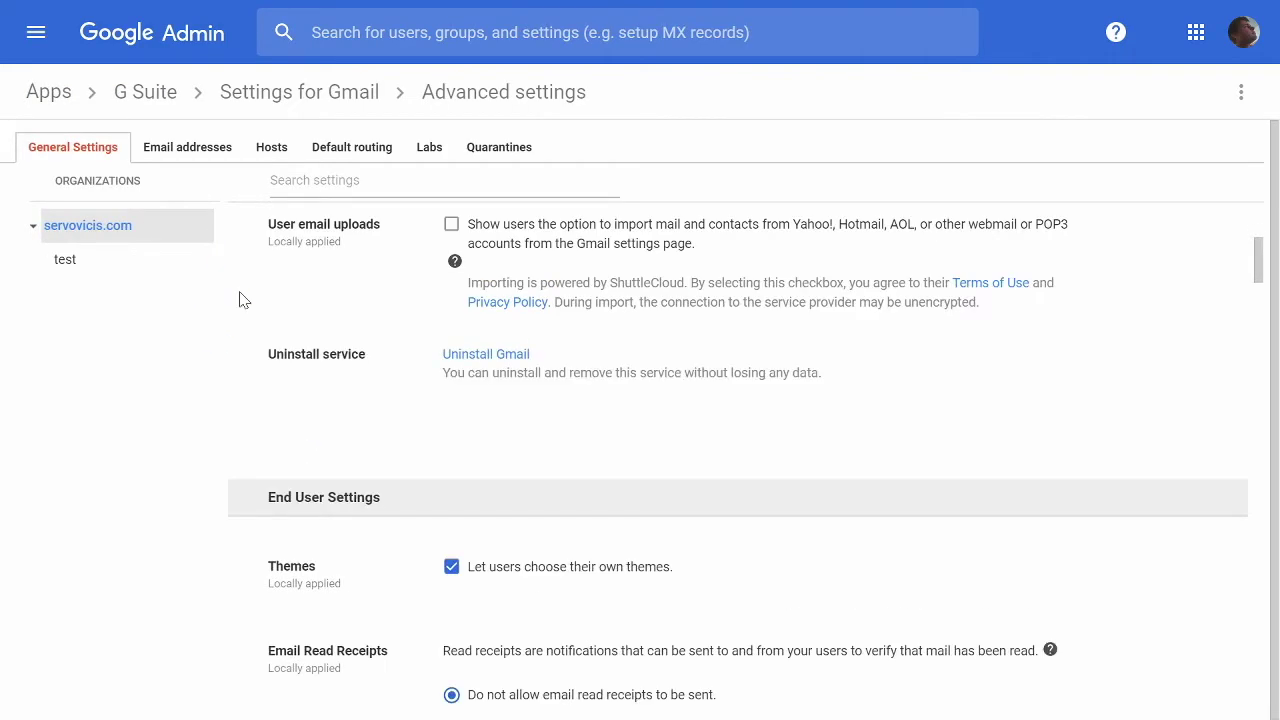
pyautogui.scroll(-18, 240, 298)
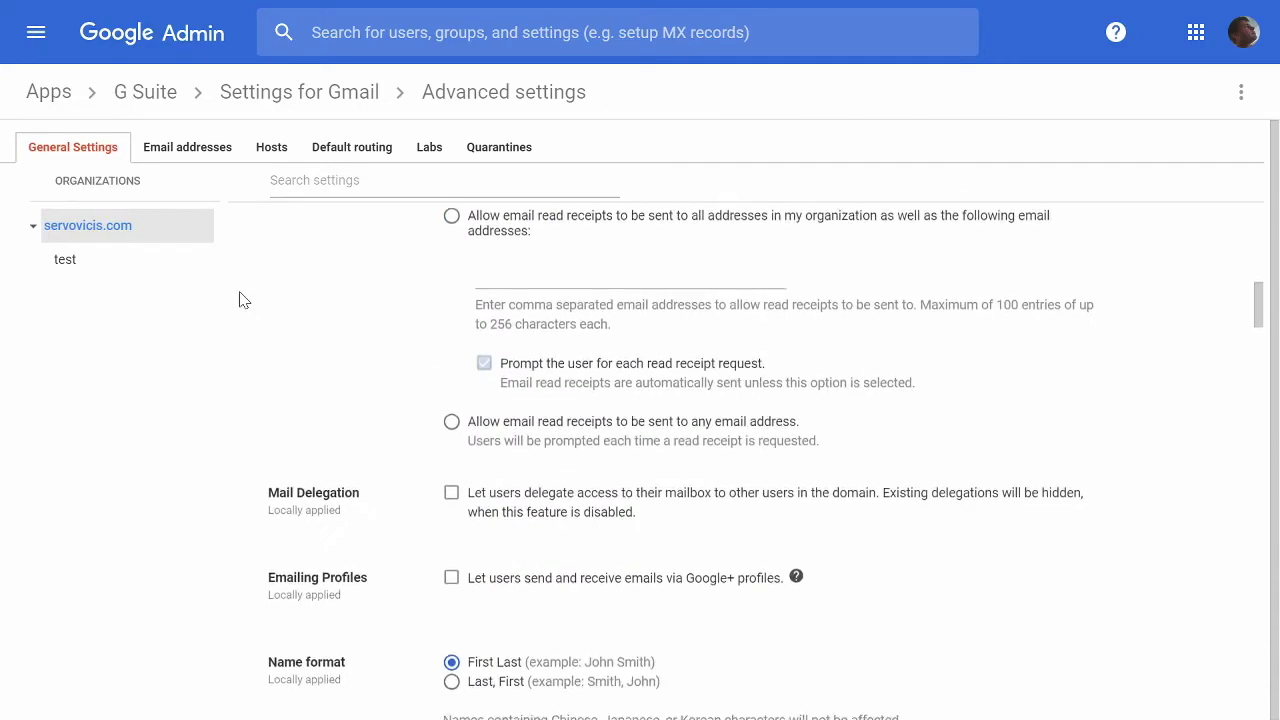
pyautogui.scroll(-3, 240, 298)
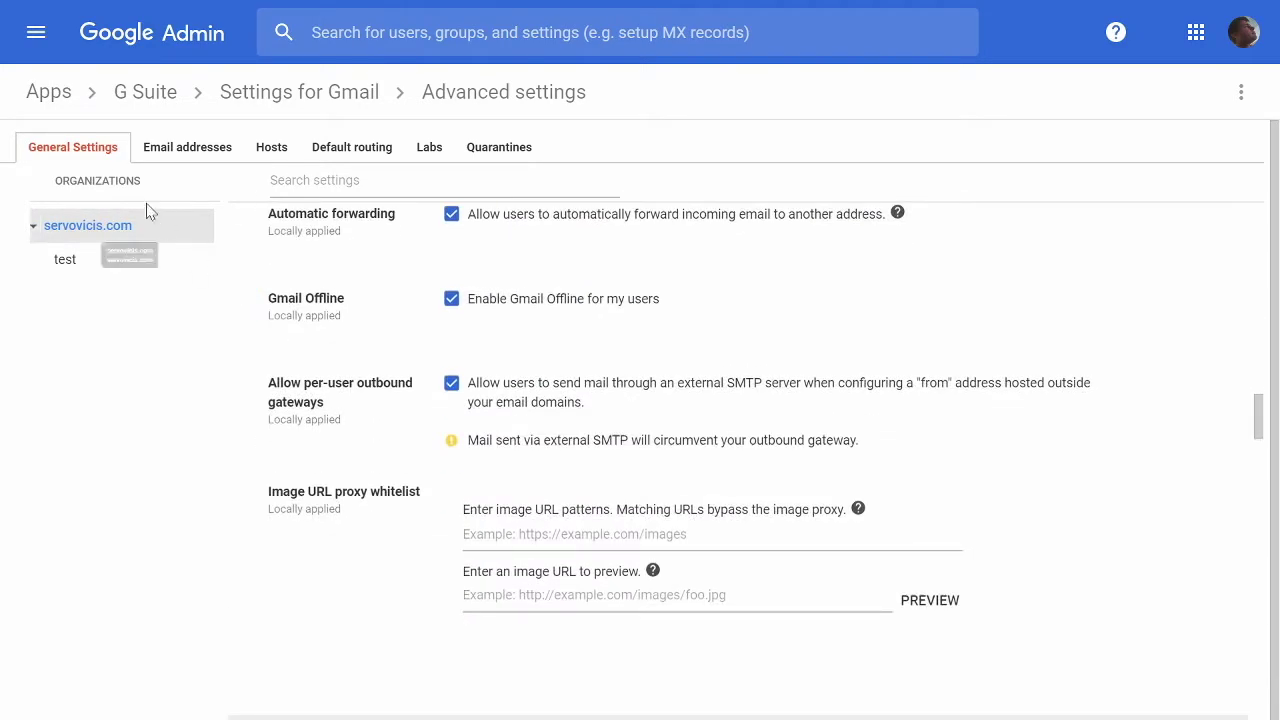
pyautogui.scroll(-5, 265, 335)
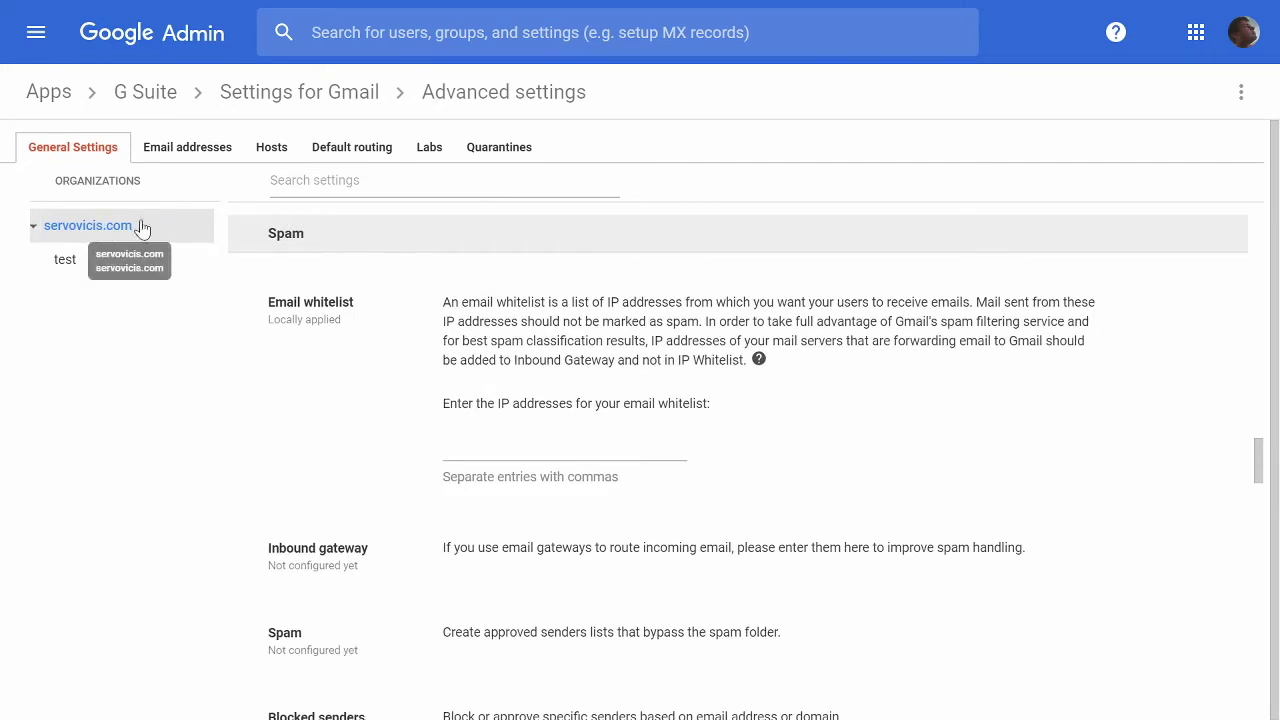
pyautogui.scroll(-4, 265, 345)
pyautogui.scroll(-3, 262, 343)
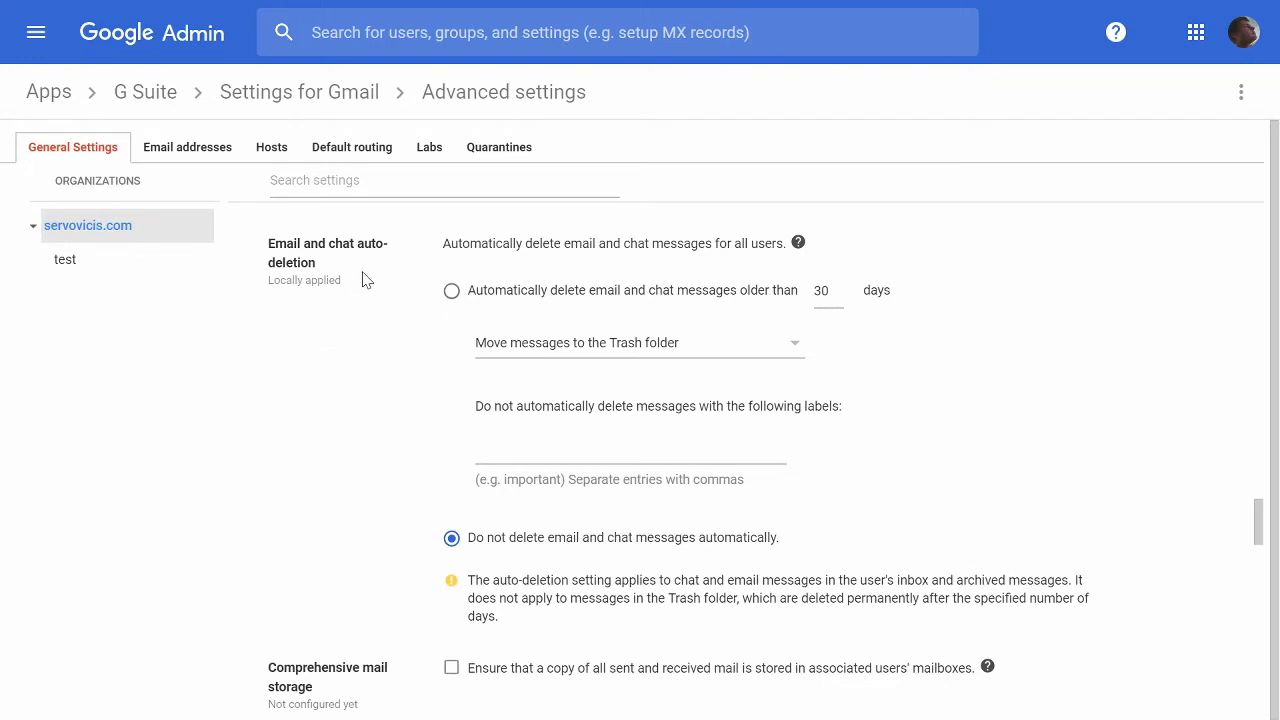
pyautogui.scroll(1, 362, 350)
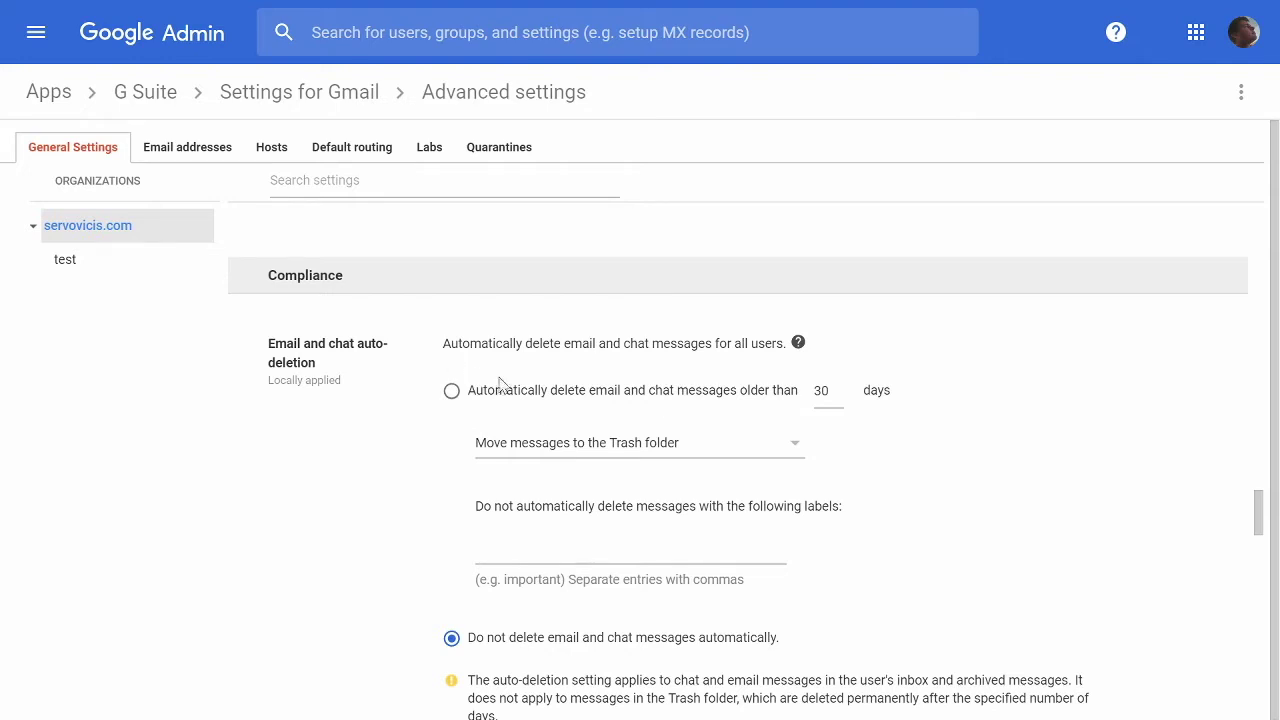
pyautogui.moveTo(842, 391); pyautogui.dragTo(818, 391)
pyautogui.click(616, 452)
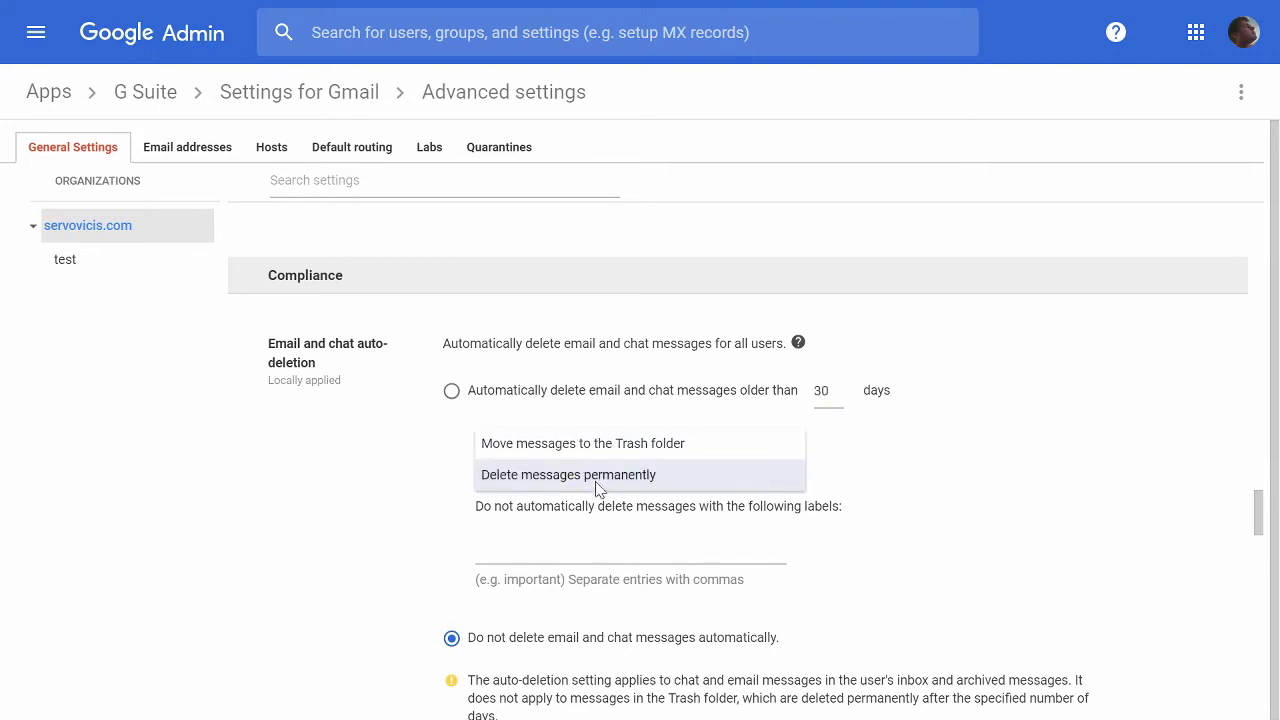
pyautogui.click(900, 445)
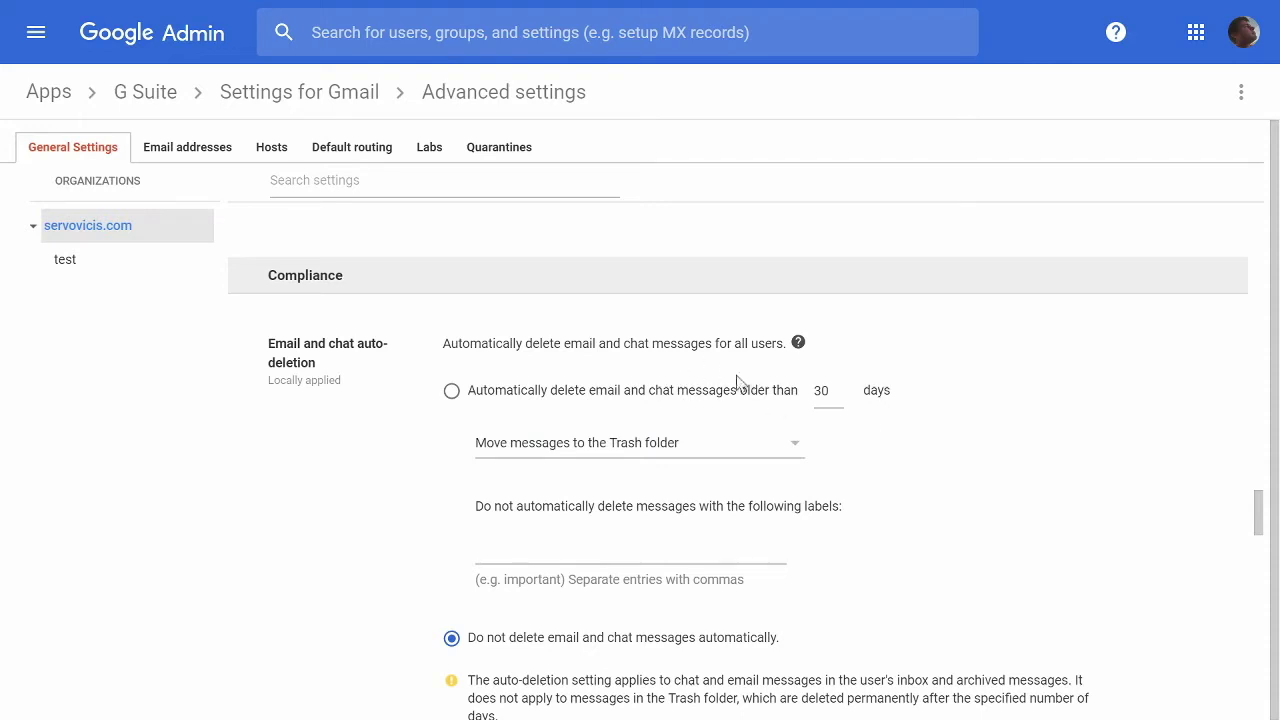
pyautogui.doubleClick(820, 389)
pyautogui.click(698, 545)
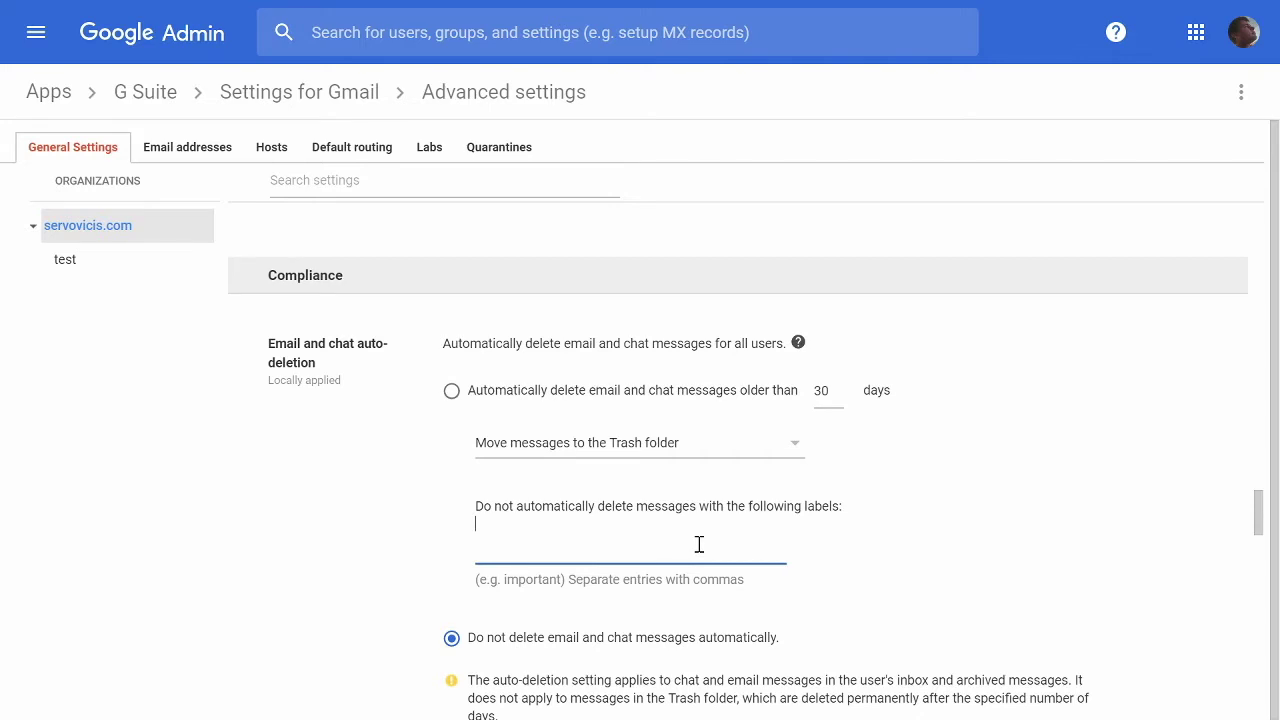
# Exempt the label 'Do Not Delete!' from auto-deletion, removing the extra test labels.
pyautogui.write('Do')
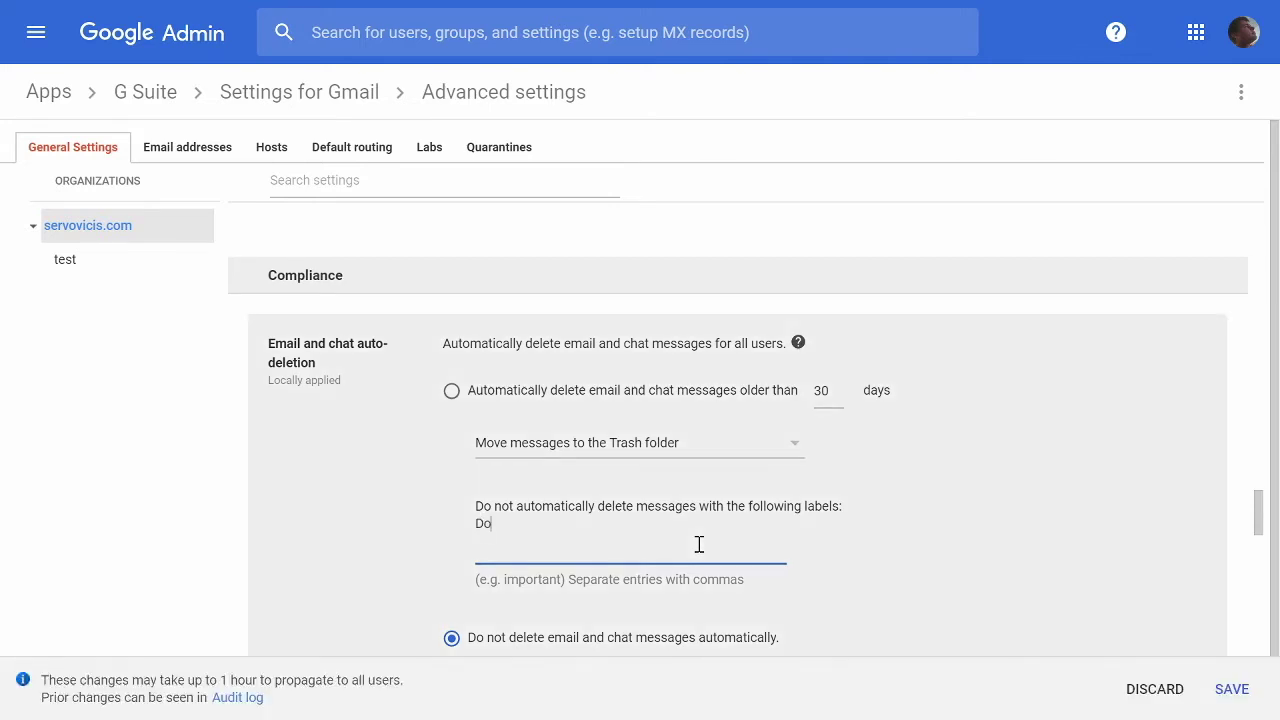
pyautogui.write(' Not Delete!')
pyautogui.write(',a,b,c,d')
pyautogui.press('BackSpace')
pyautogui.press('BackSpace')
pyautogui.press('BackSpace')
pyautogui.press('BackSpace')
pyautogui.press('BackSpace')
pyautogui.press('BackSpace')
pyautogui.press('BackSpace')
pyautogui.scroll(-2, 929, 577)
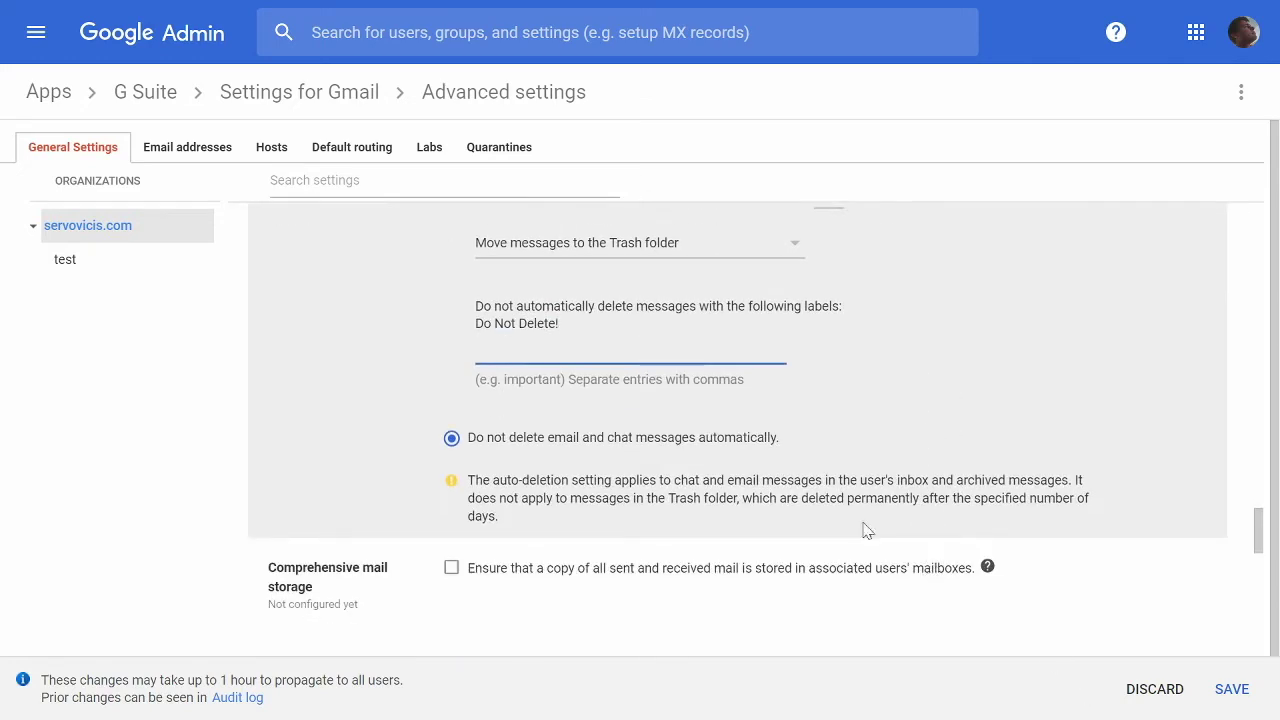
# Scroll down to Content compliance and begin configuring a new rule.
pyautogui.scroll(-2, 665, 455)
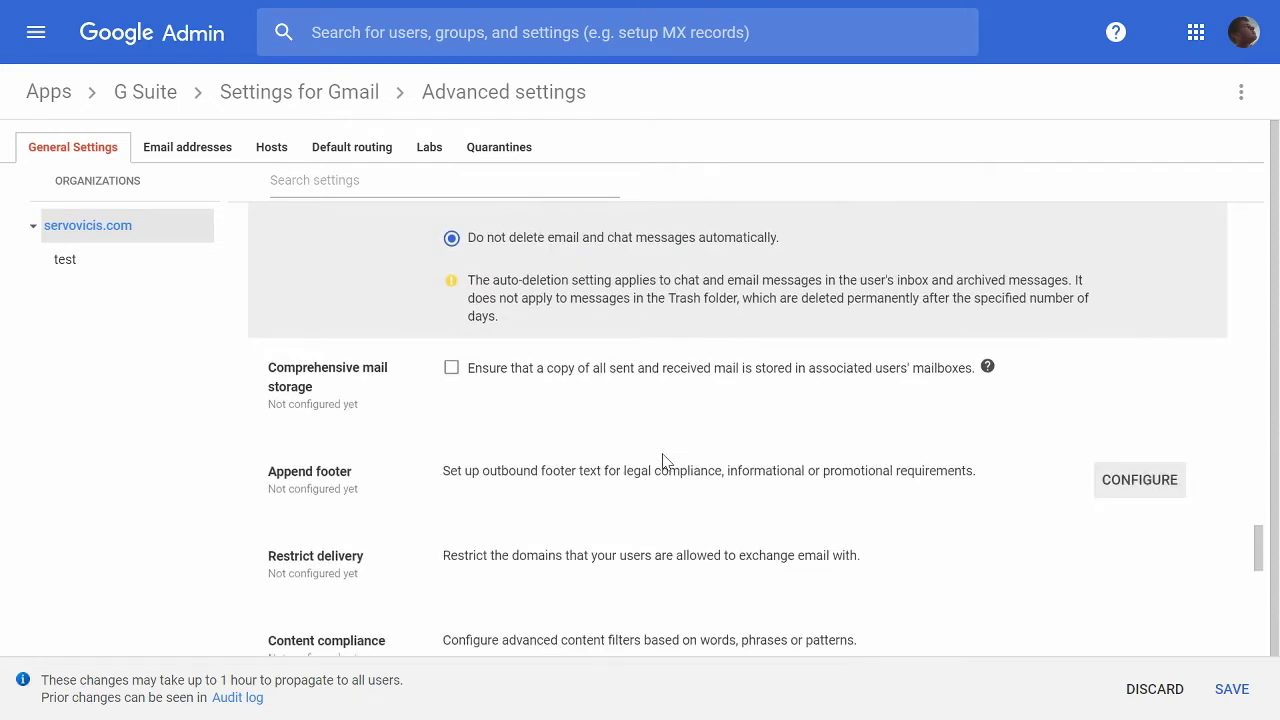
pyautogui.scroll(-1, 662, 460)
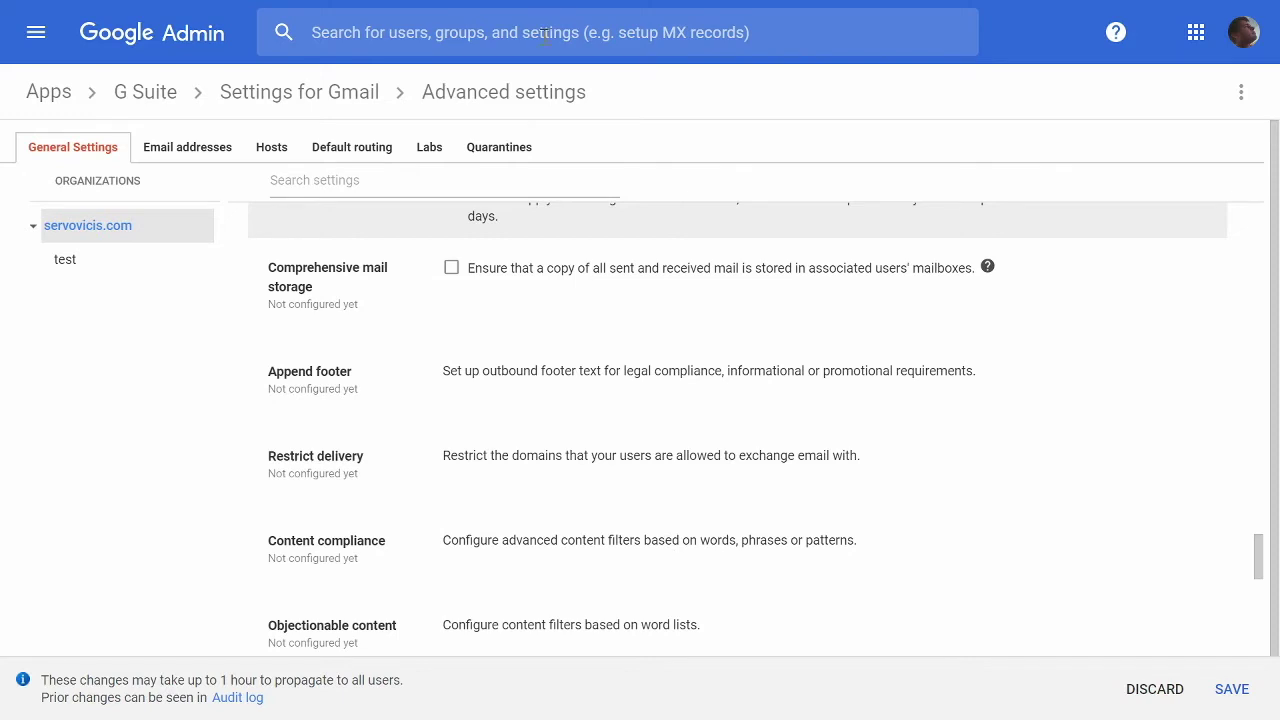
pyautogui.click(1112, 561)
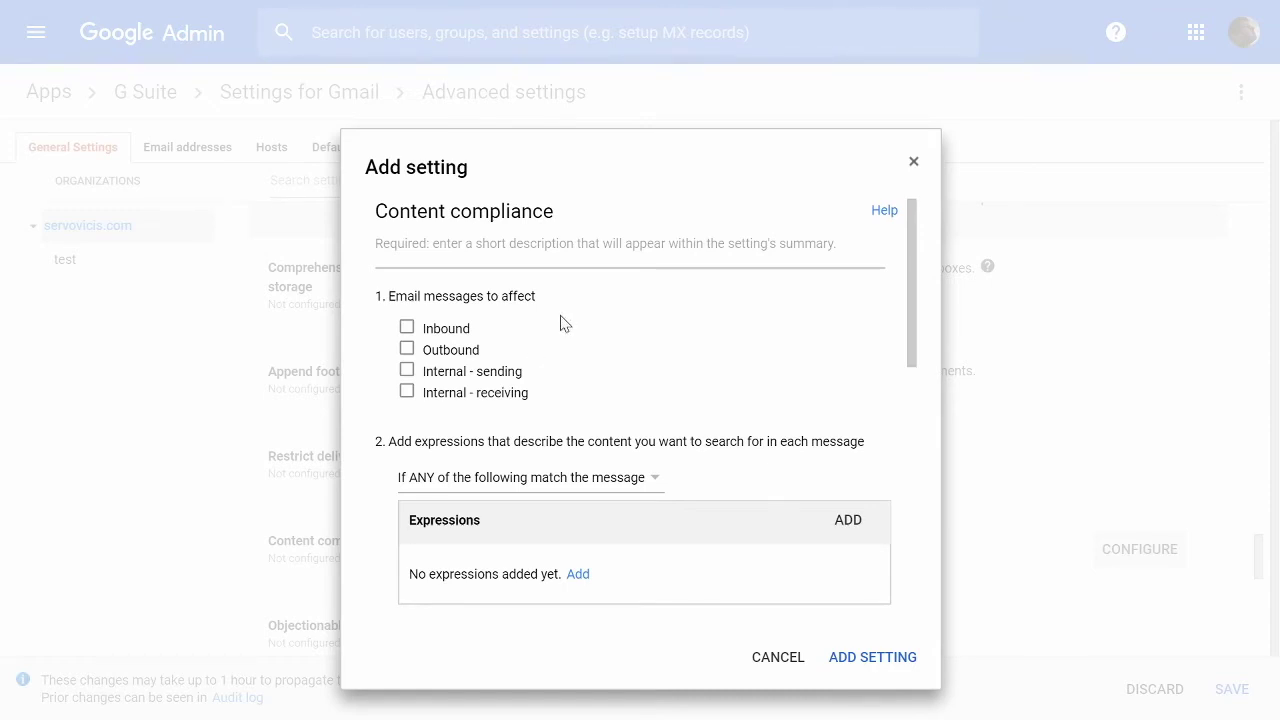
# Give the rule the description 'This is a discription' and apply it to outbound messages only.
pyautogui.click(501, 256)
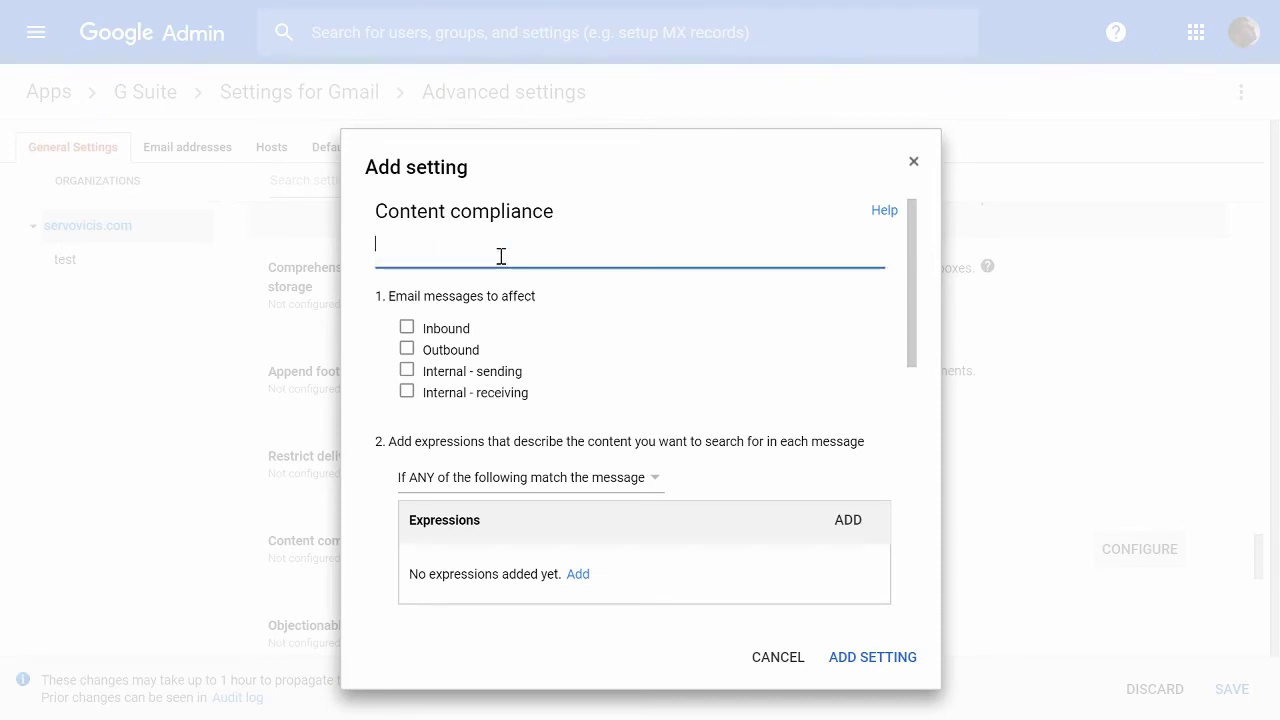
pyautogui.write('This is a ')
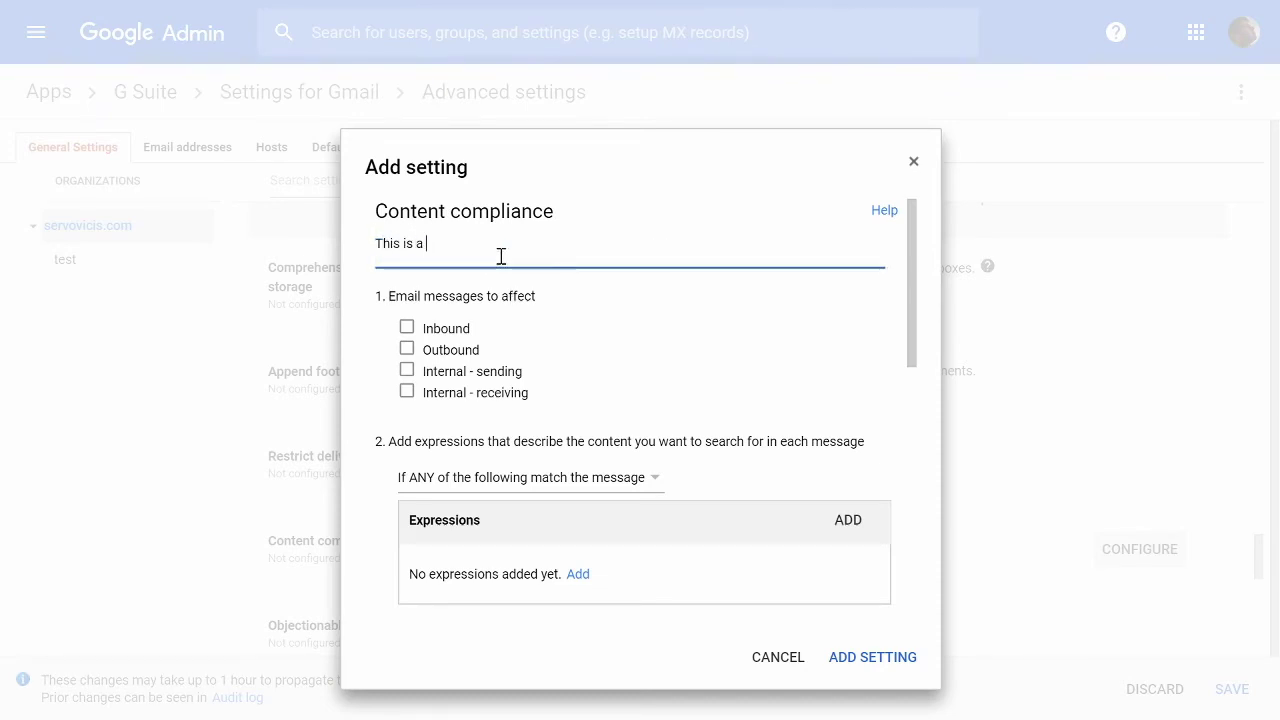
pyautogui.write('discription')
pyautogui.click(458, 332)
pyautogui.click(460, 350)
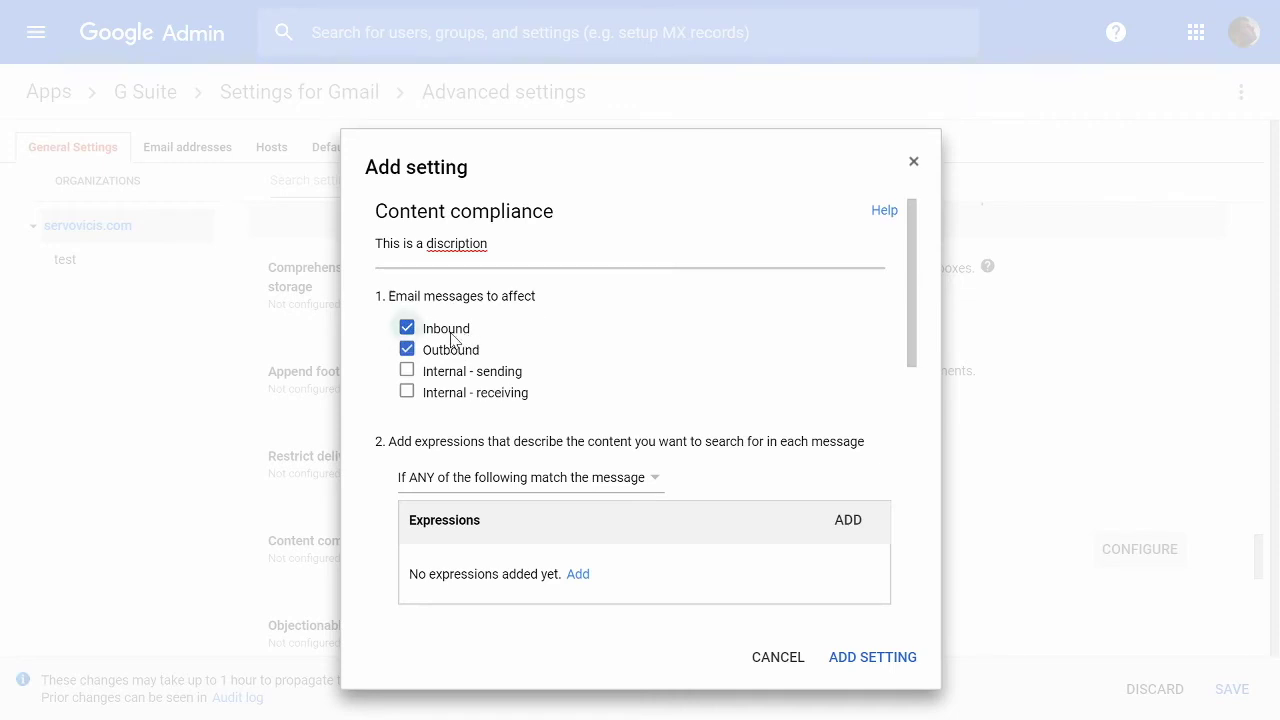
pyautogui.click(451, 334)
pyautogui.scroll(-1, 565, 505)
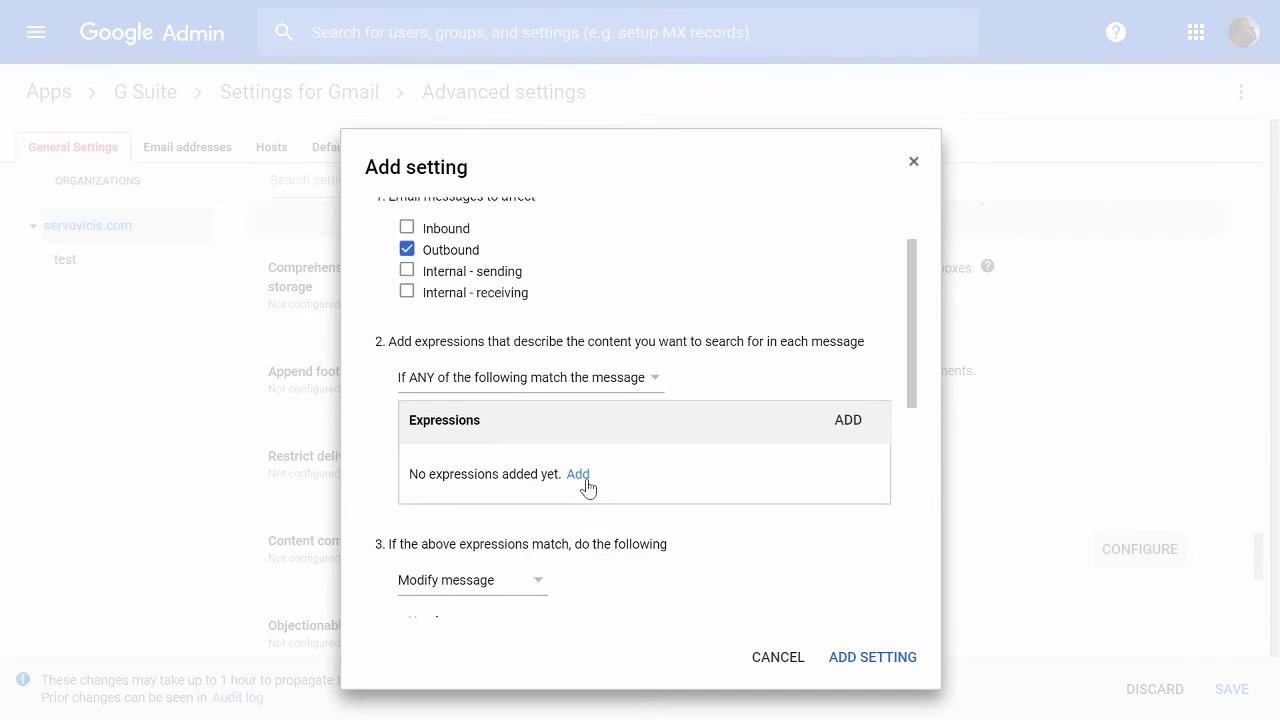
# Add a simple content match expression for 'Test' and save it.
pyautogui.click(587, 481)
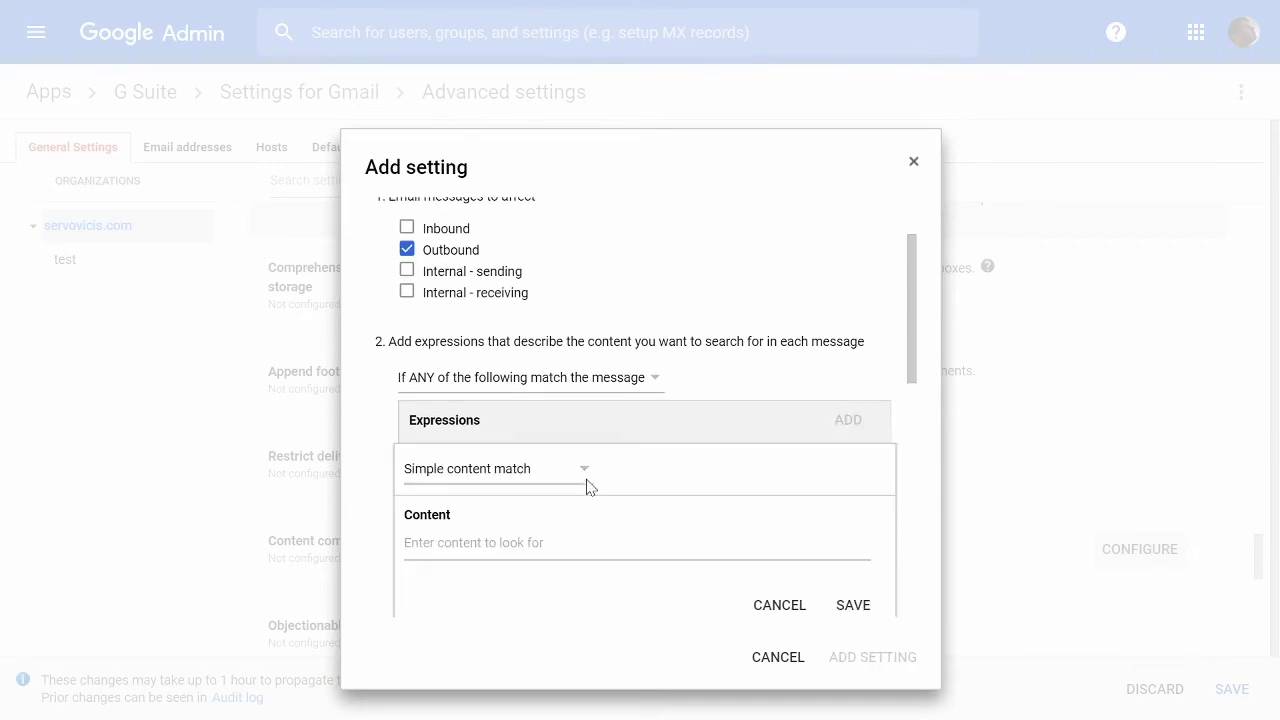
pyautogui.click(529, 470)
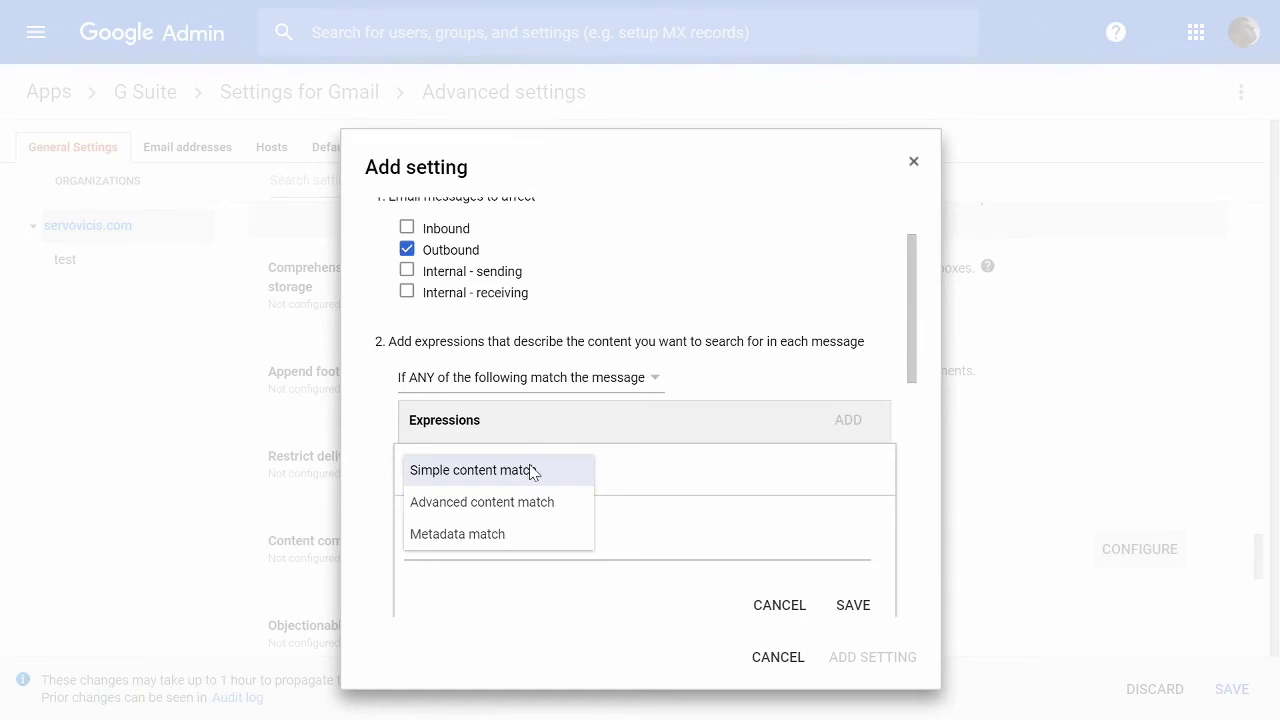
pyautogui.click(530, 471)
pyautogui.click(525, 534)
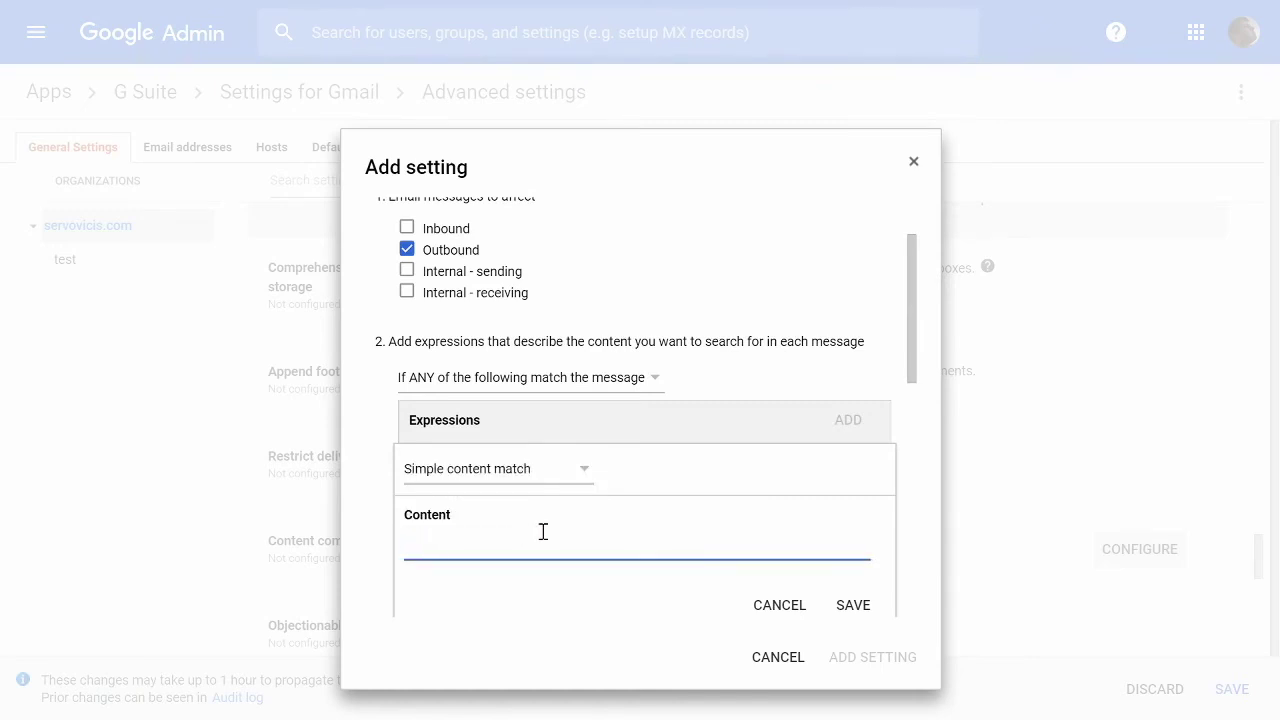
pyautogui.write('est')
pyautogui.click(855, 610)
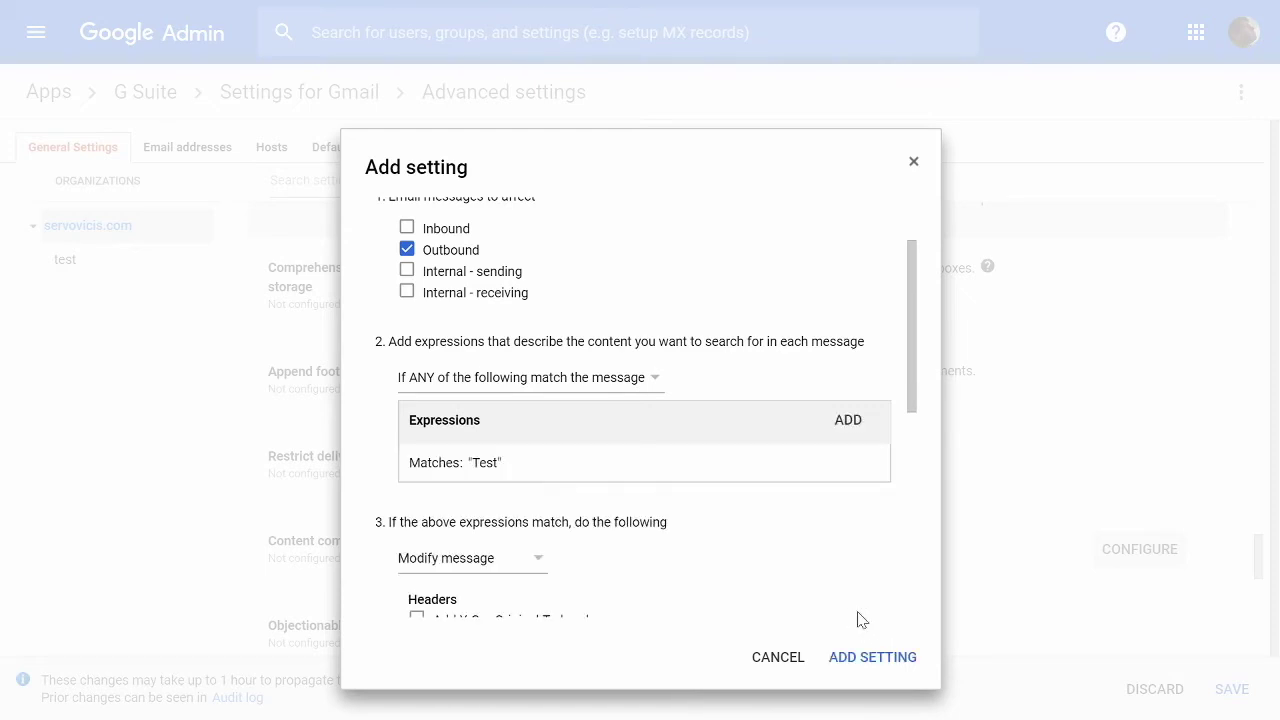
pyautogui.scroll(-2, 694, 543)
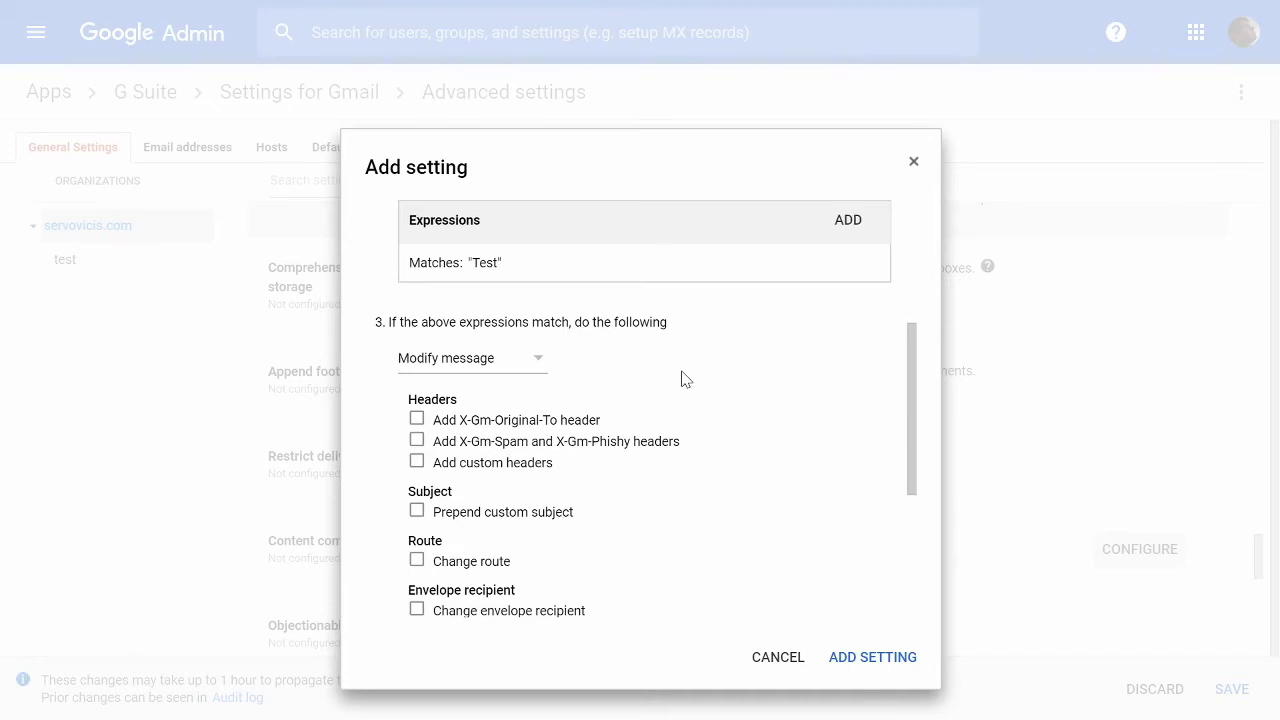
# Enable Prepend custom subject with the prefix 'Test'.
pyautogui.scroll(-1, 684, 378)
pyautogui.scroll(-1, 684, 378)
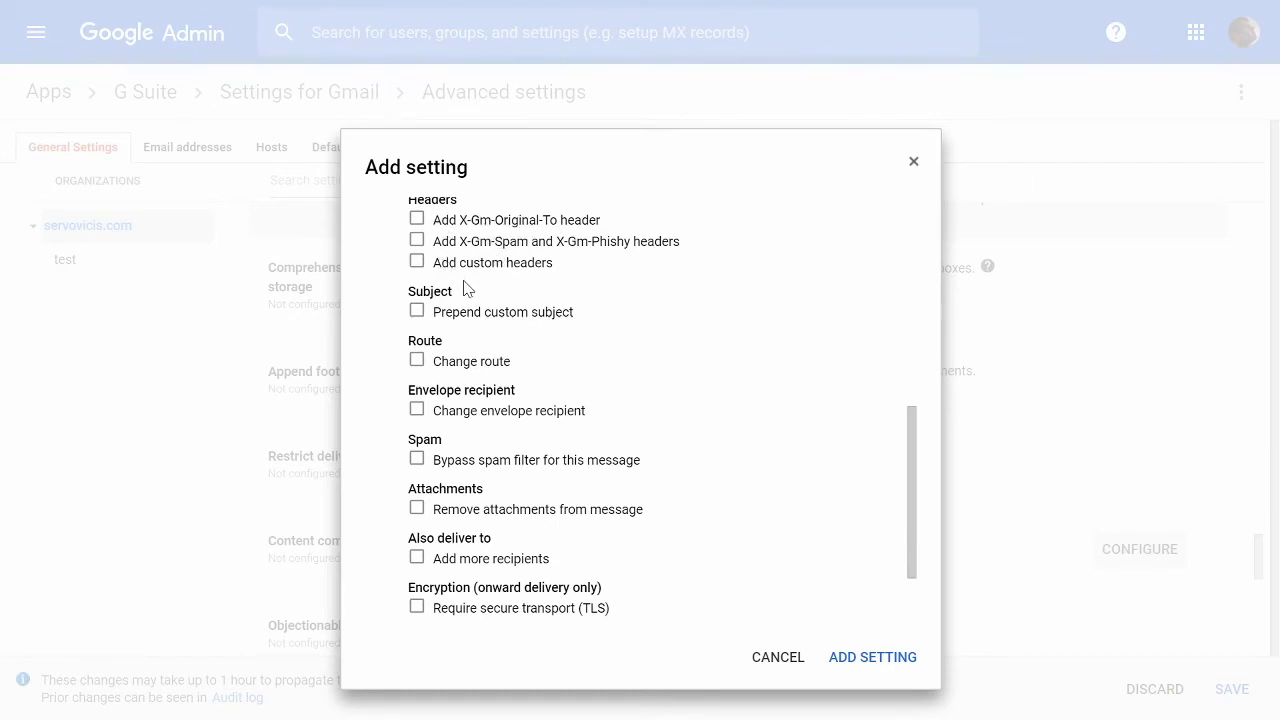
pyautogui.click(505, 316)
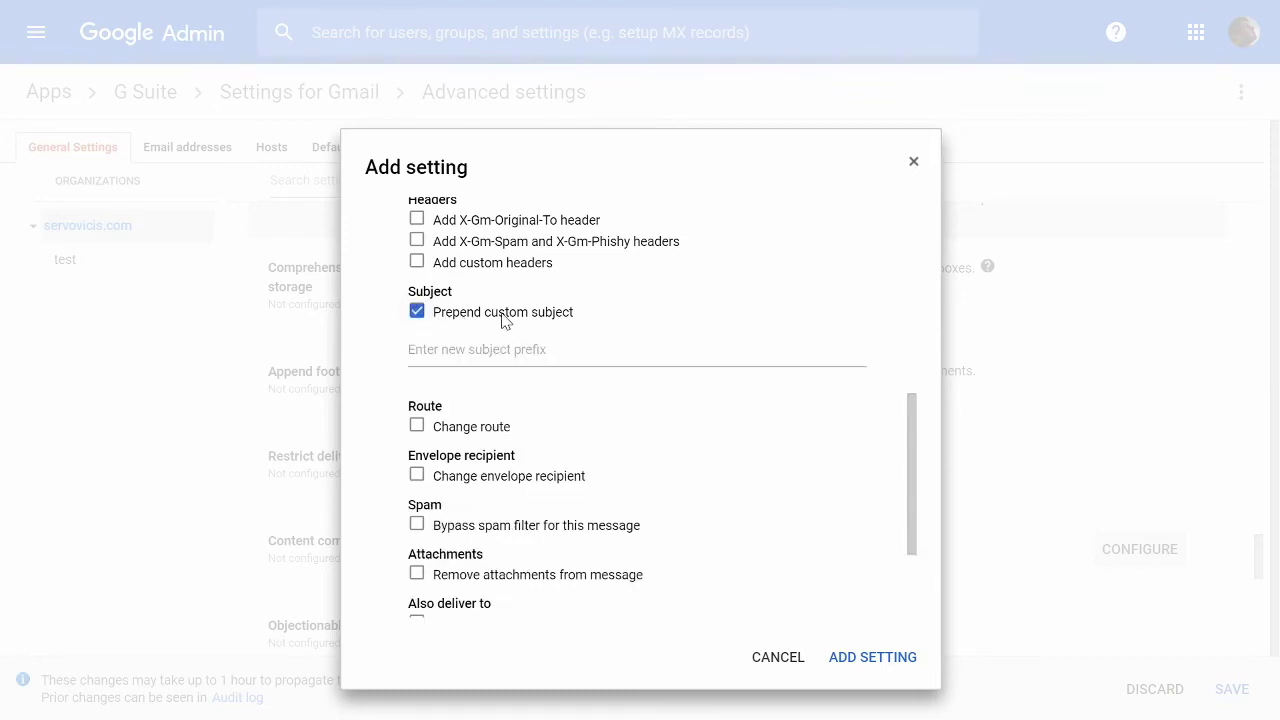
pyautogui.click(527, 350)
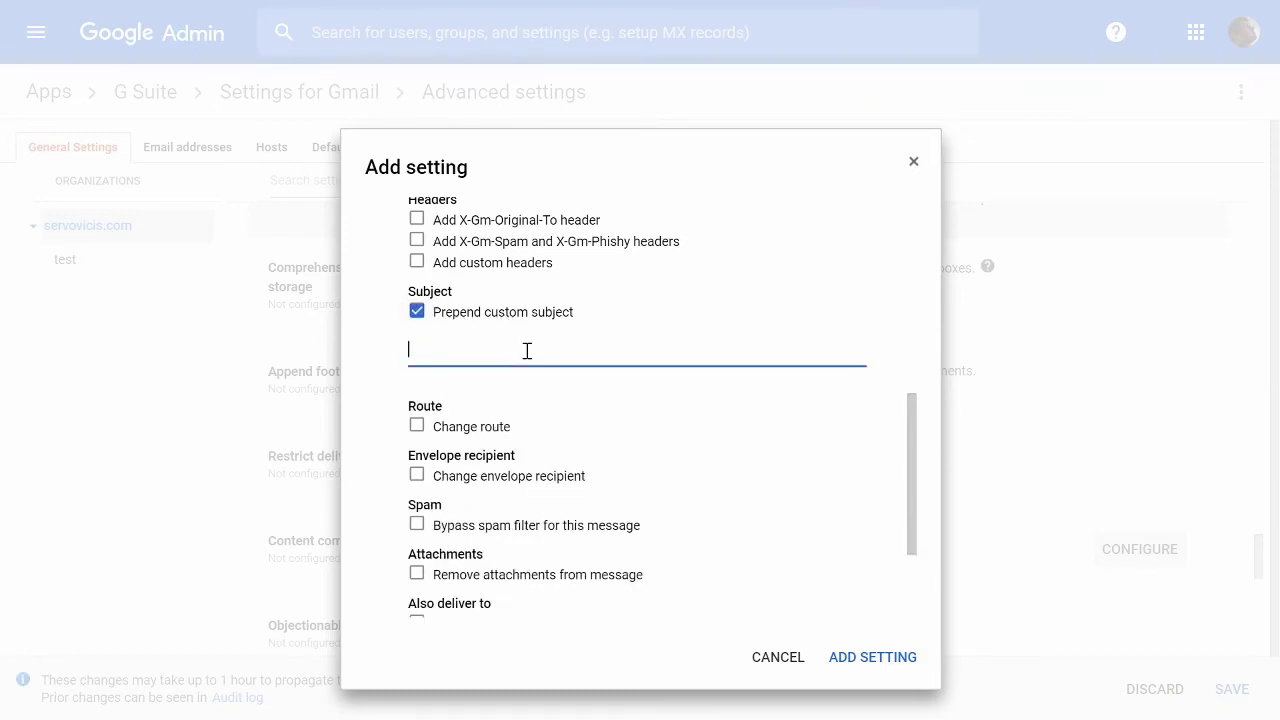
pyautogui.write('Test')
# Drop the subject prefix, leave Change route off, and enable Change envelope recipient.
pyautogui.click(422, 315)
pyautogui.click(497, 364)
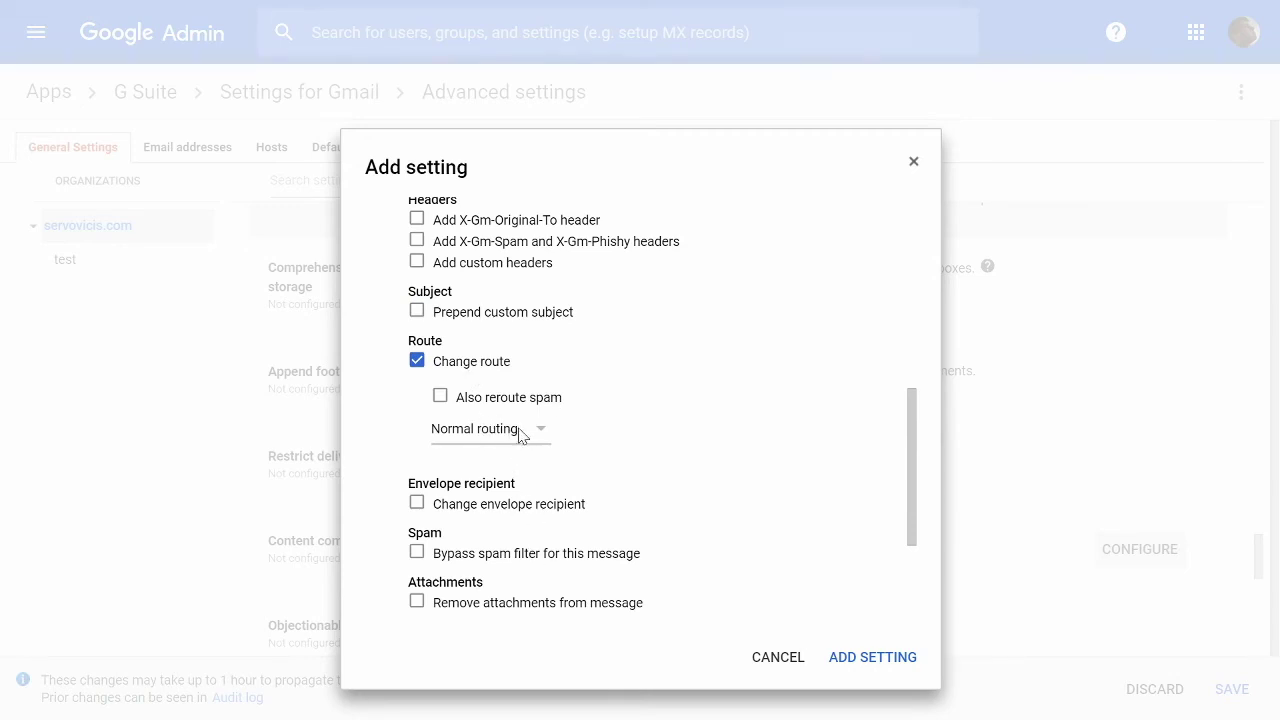
pyautogui.click(491, 362)
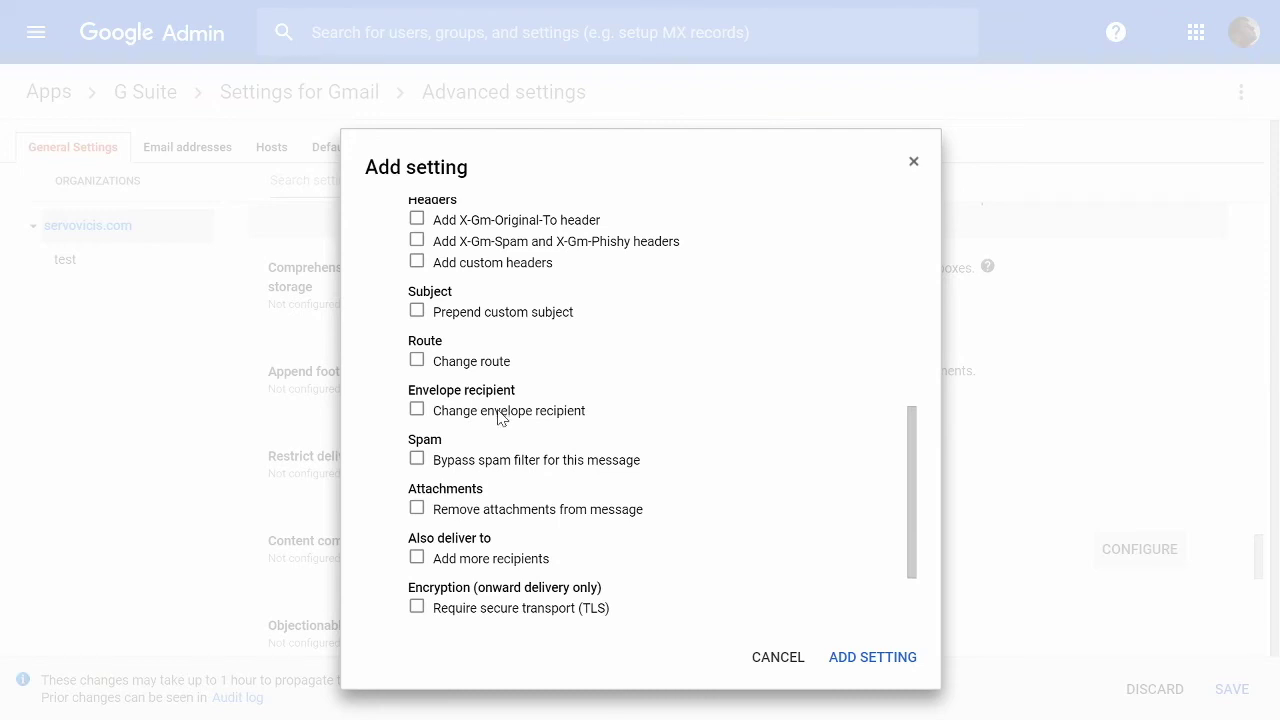
pyautogui.click(500, 416)
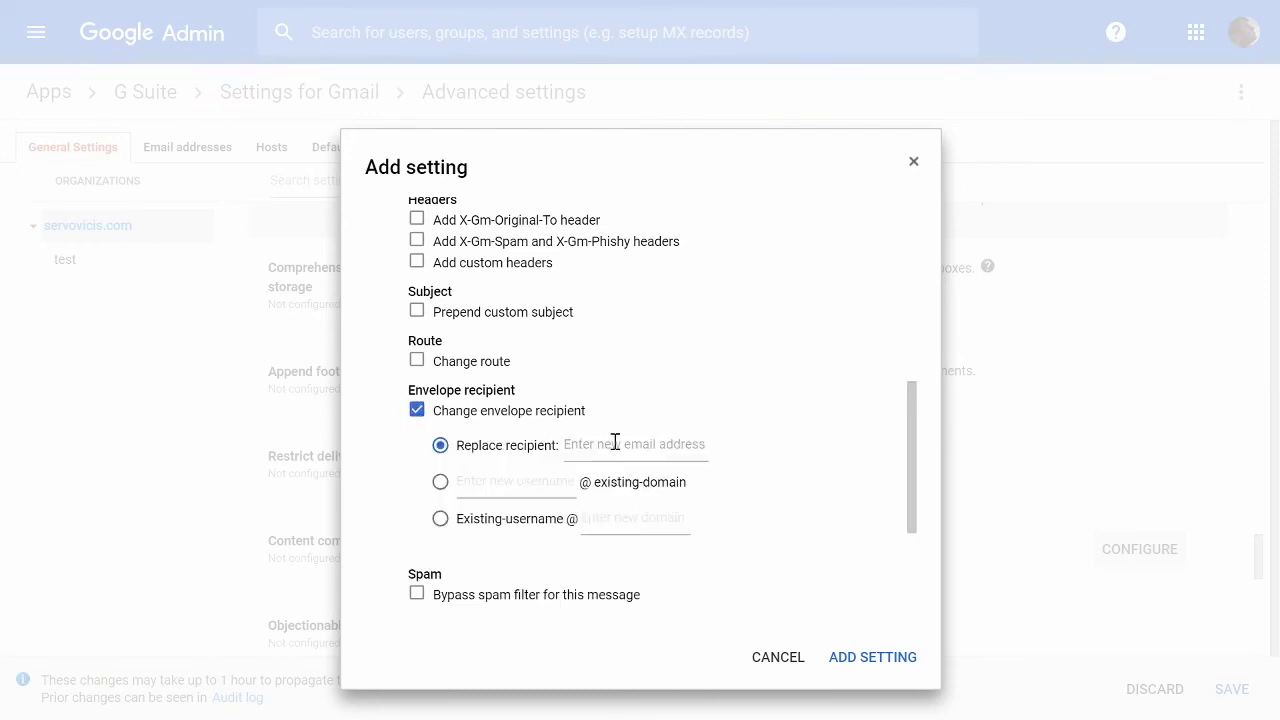
# Replace the envelope recipient with the admin's full e-mail address at mydomain.com.
pyautogui.click(615, 444)
pyautogui.click(546, 480)
pyautogui.click(440, 482)
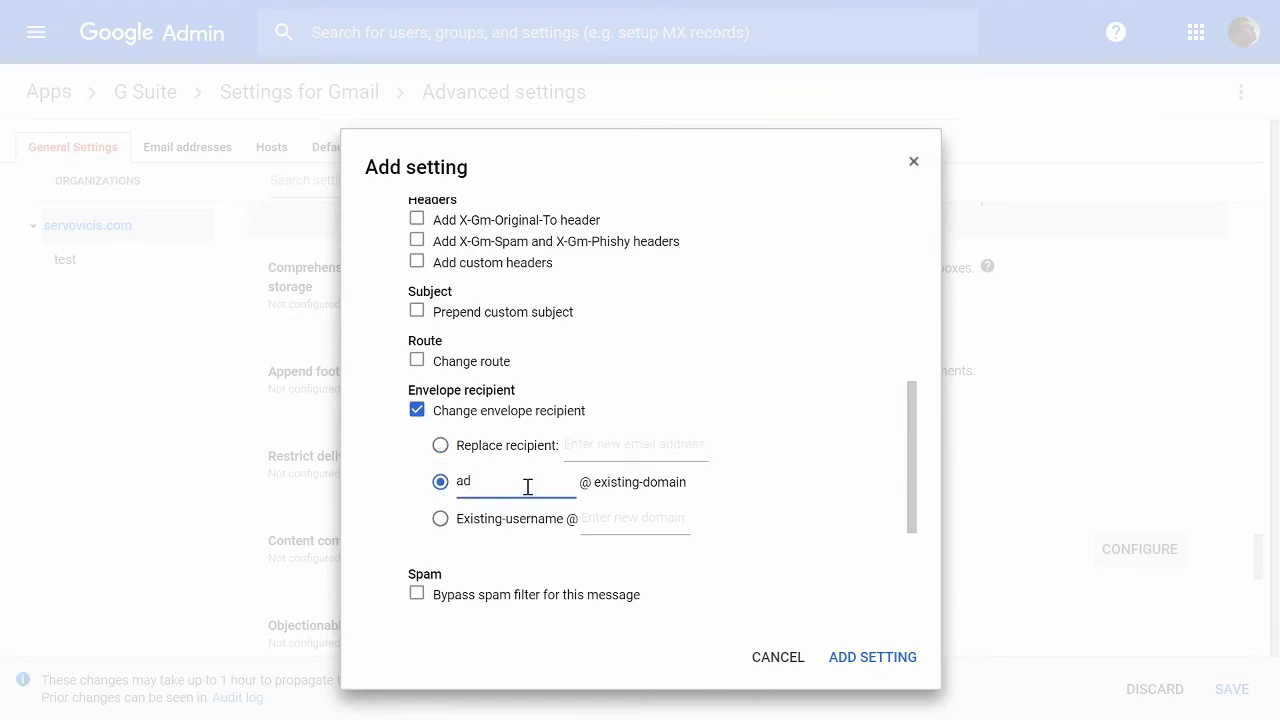
pyautogui.click(598, 452)
pyautogui.click(440, 445)
pyautogui.click(611, 452)
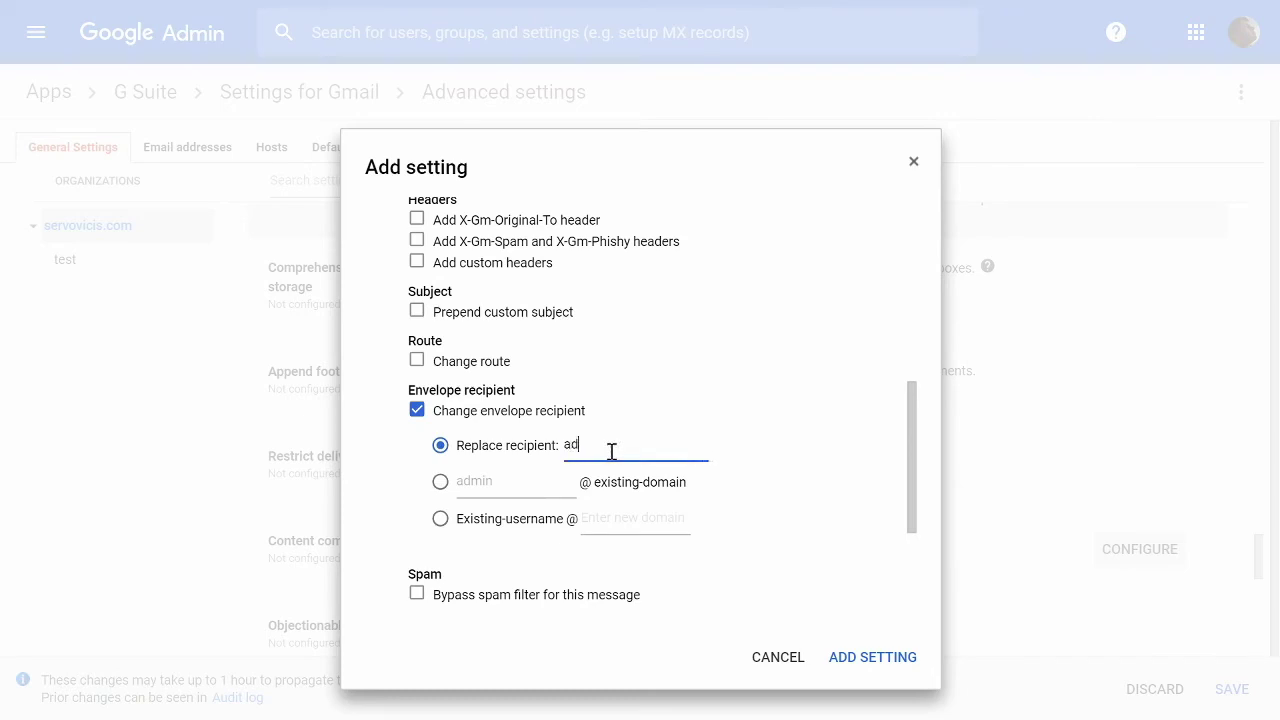
pyautogui.scroll(-2, 600, 470)
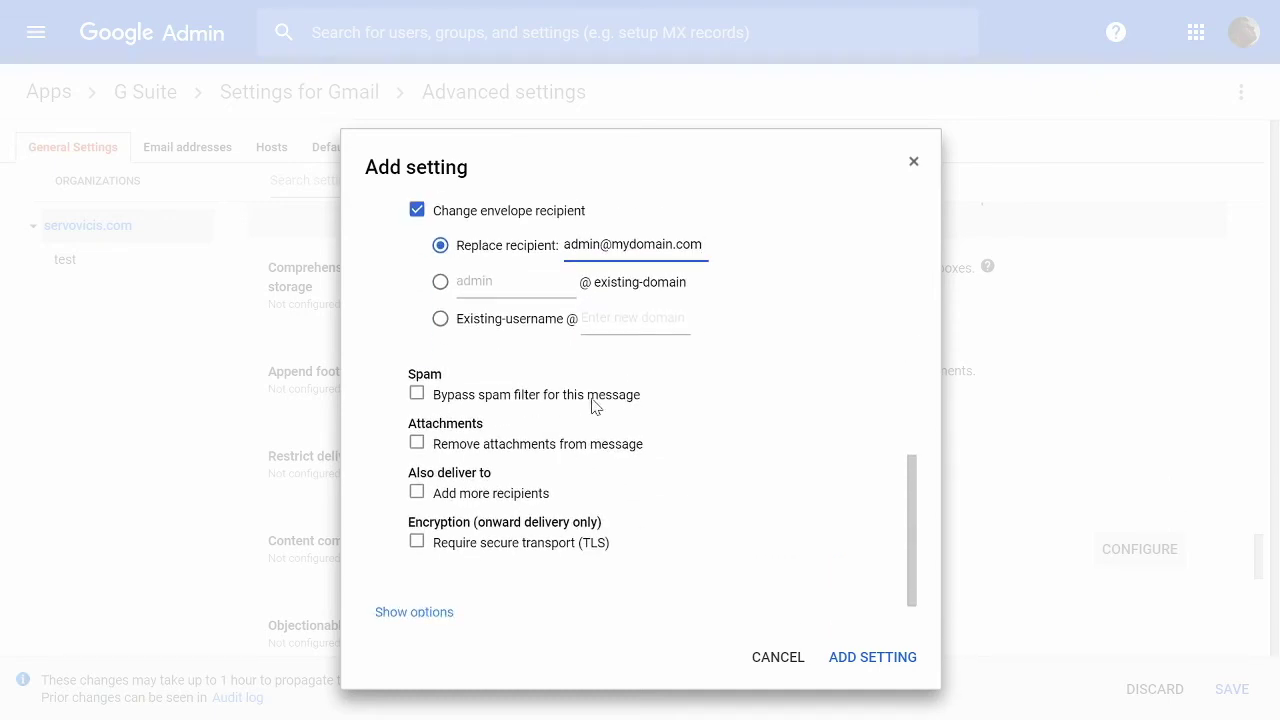
# Strip attachments from matching messages and enable Also deliver to.
pyautogui.click(550, 447)
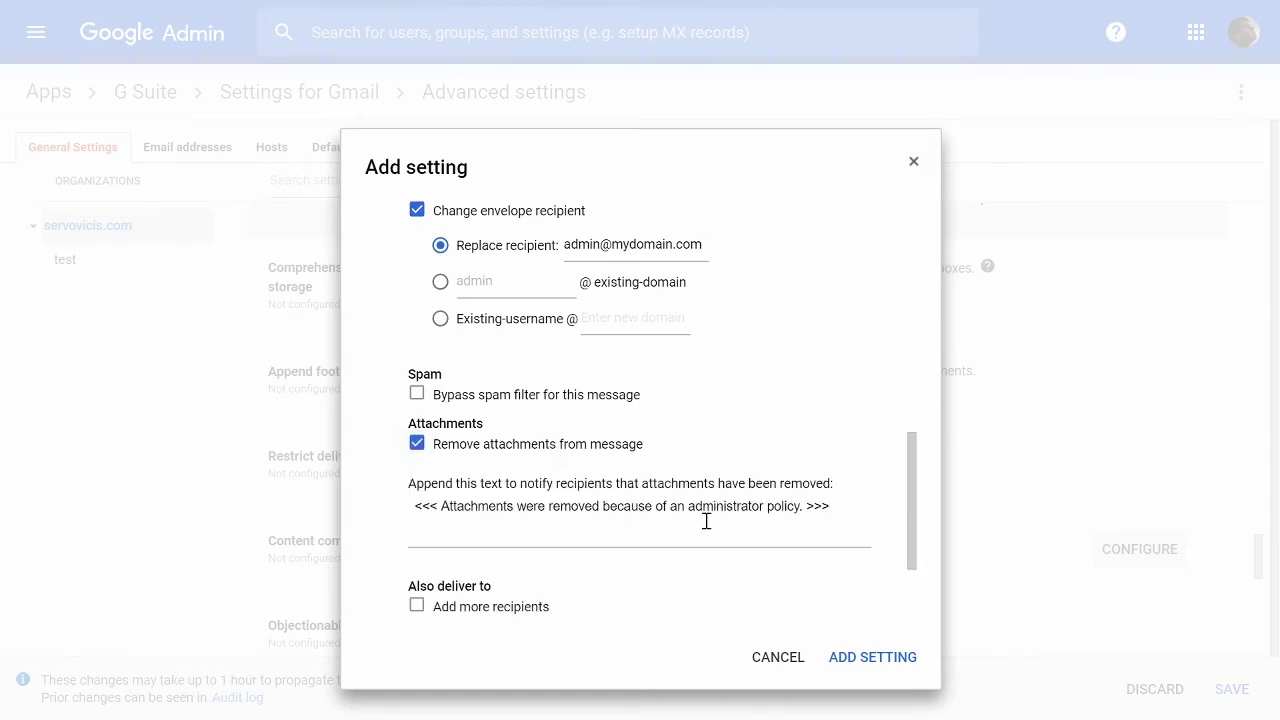
pyautogui.scroll(-2, 706, 521)
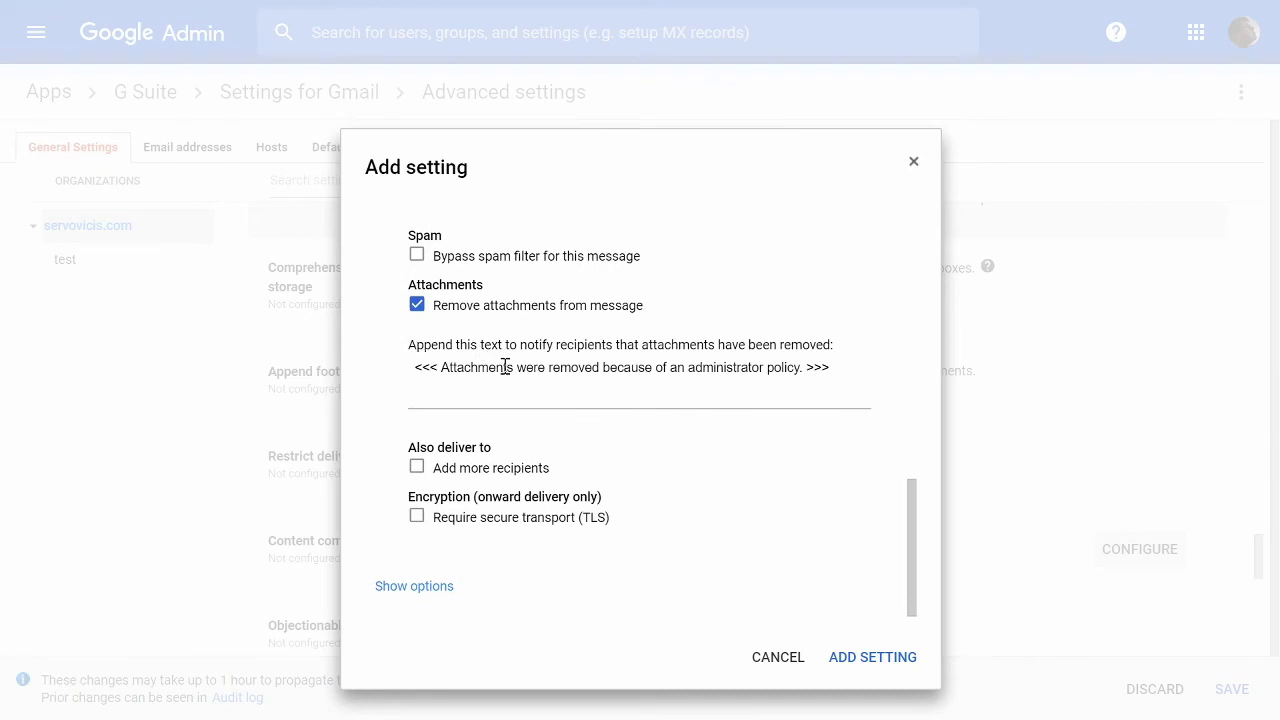
pyautogui.click(493, 470)
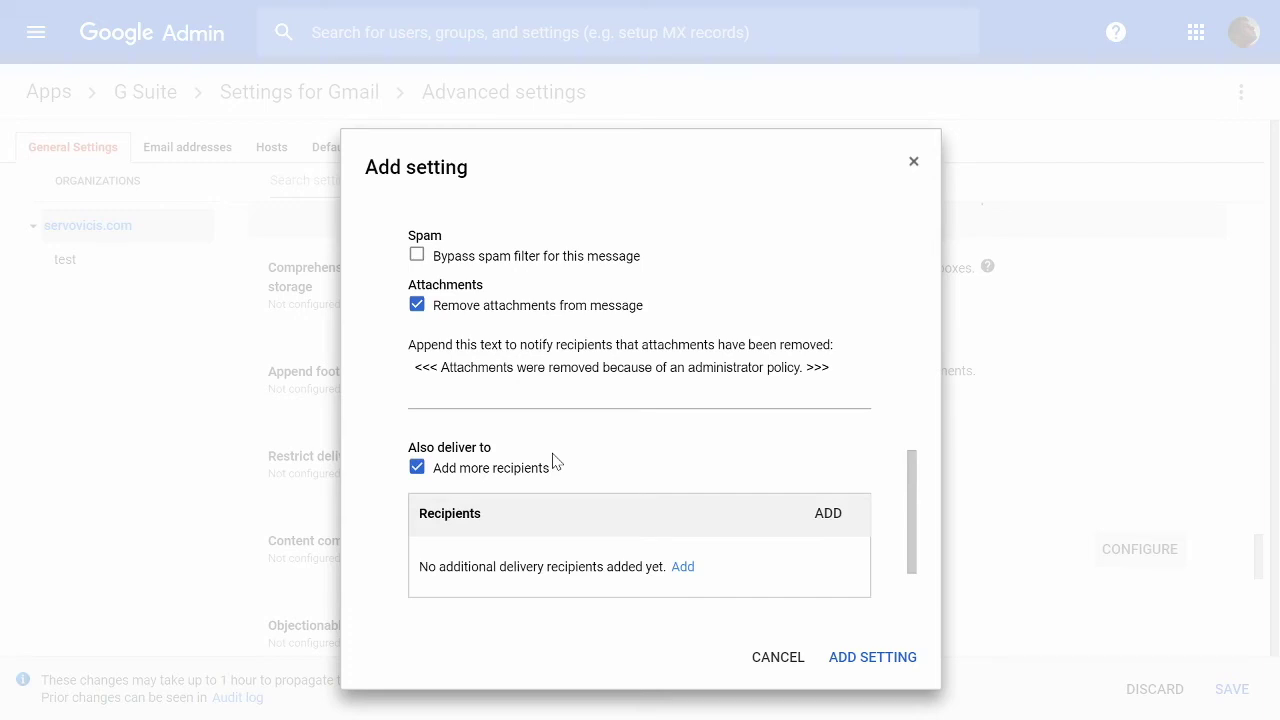
# Add an extra recipient e-mail address to the Also deliver to list and save it.
pyautogui.click(688, 567)
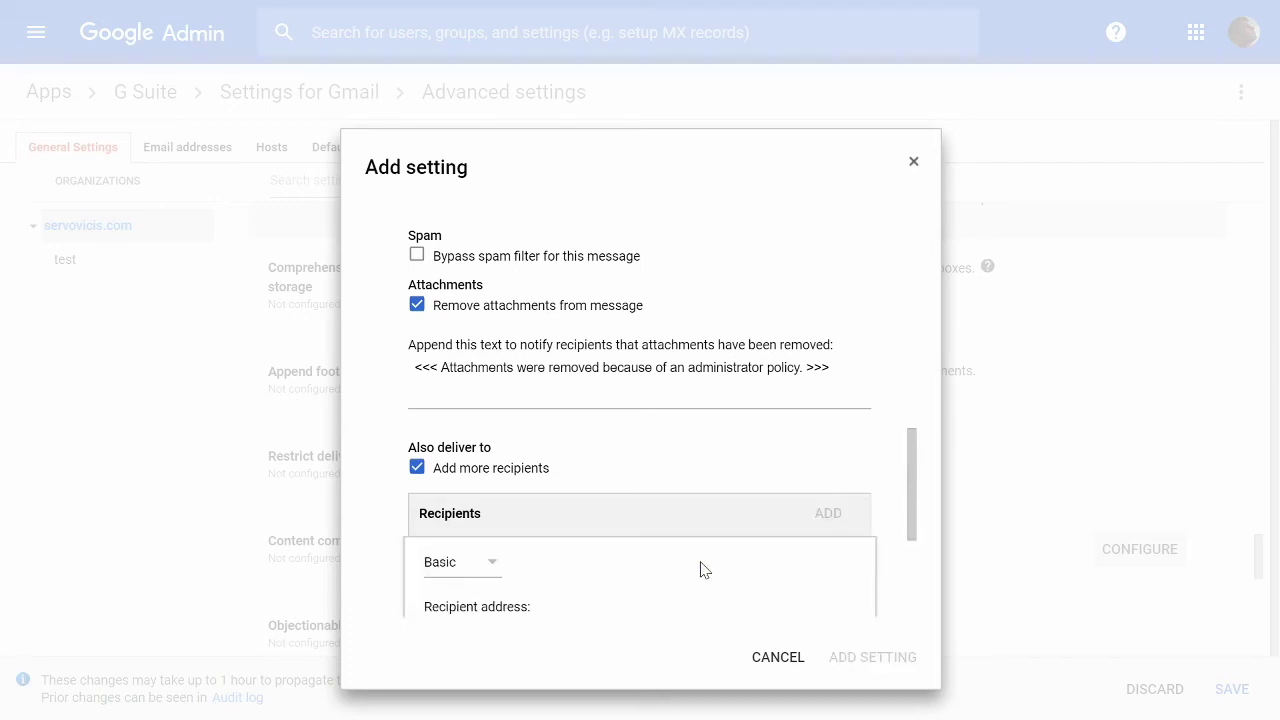
pyautogui.scroll(-2, 549, 554)
pyautogui.click(537, 437)
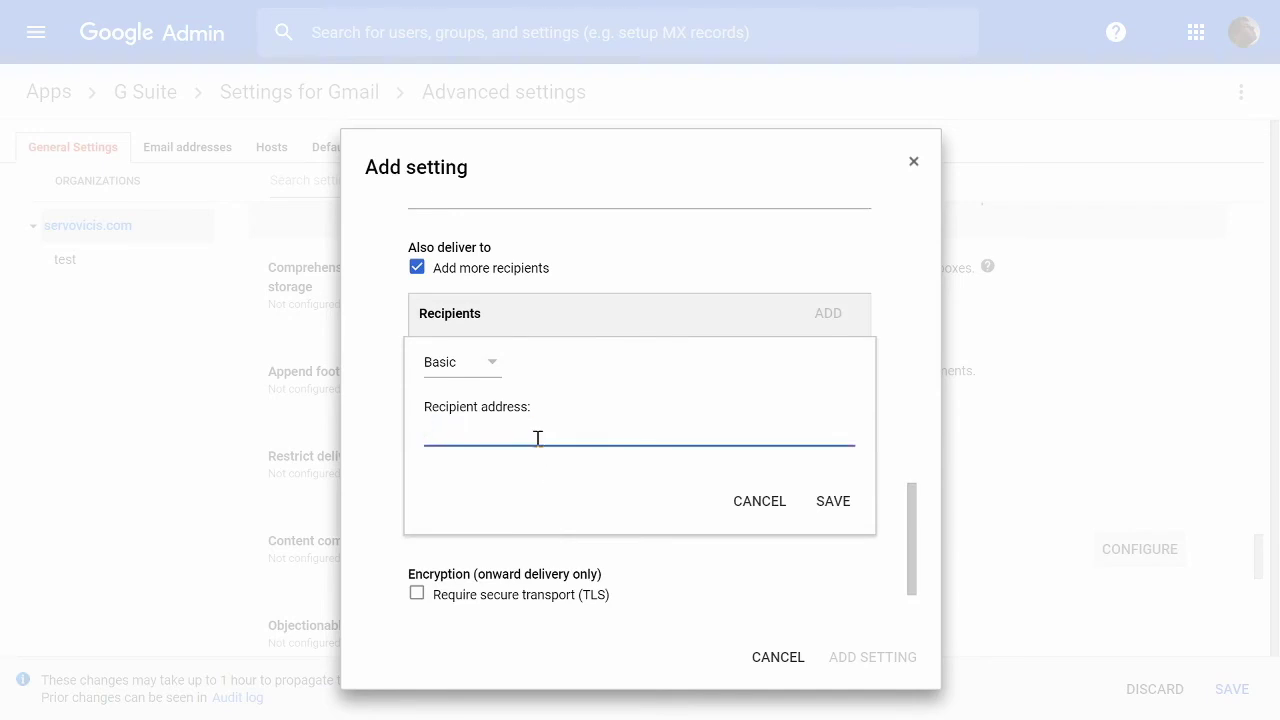
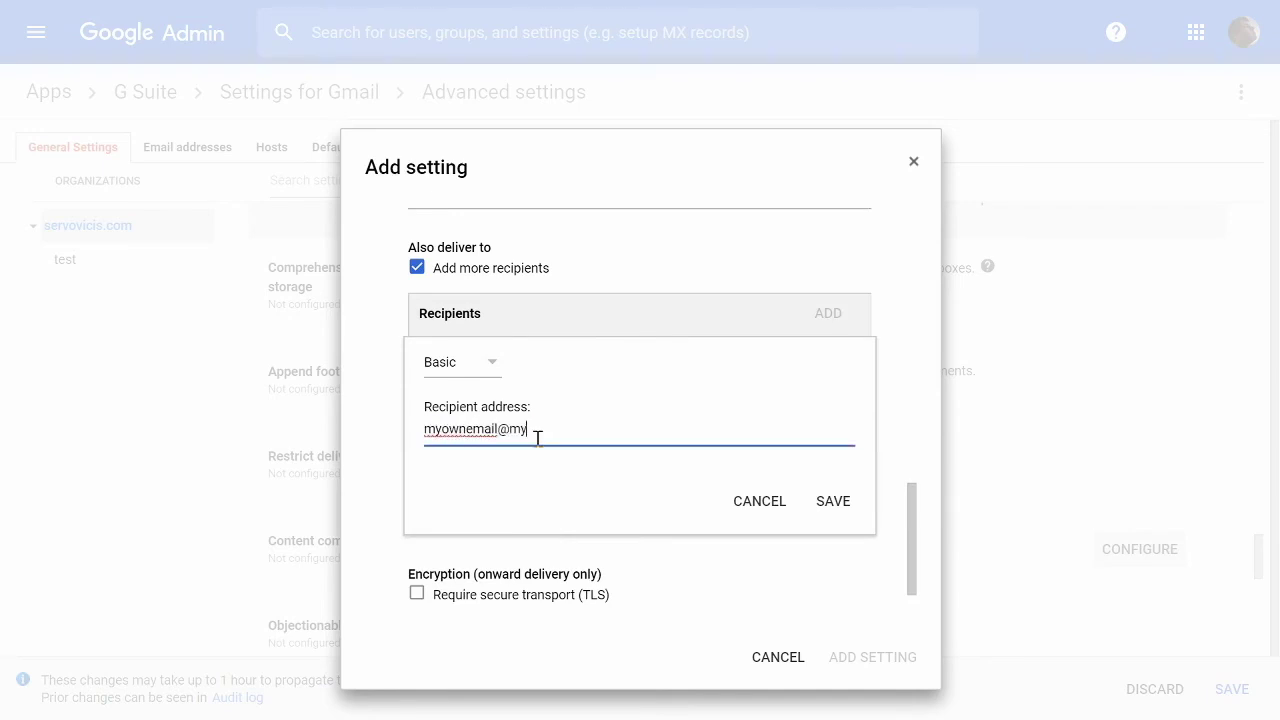
pyautogui.click(829, 503)
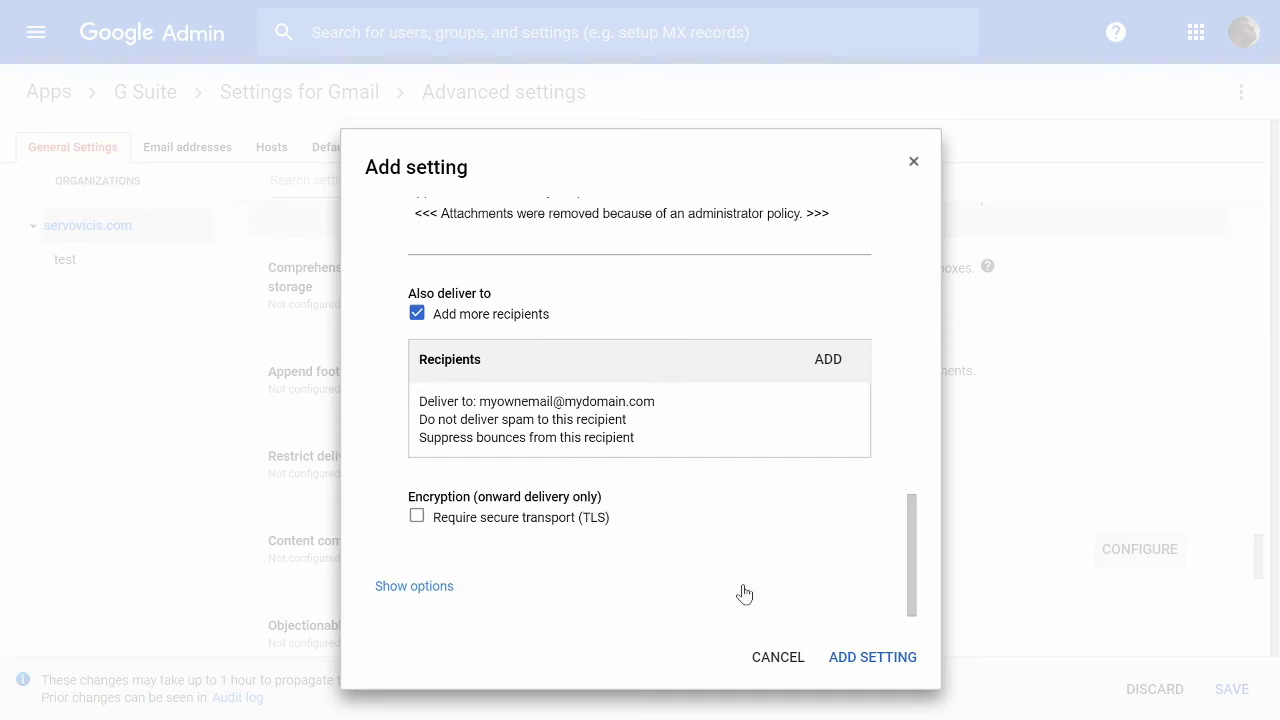
# Add the outbound Content compliance rule to the Advanced settings list.
pyautogui.click(855, 657)
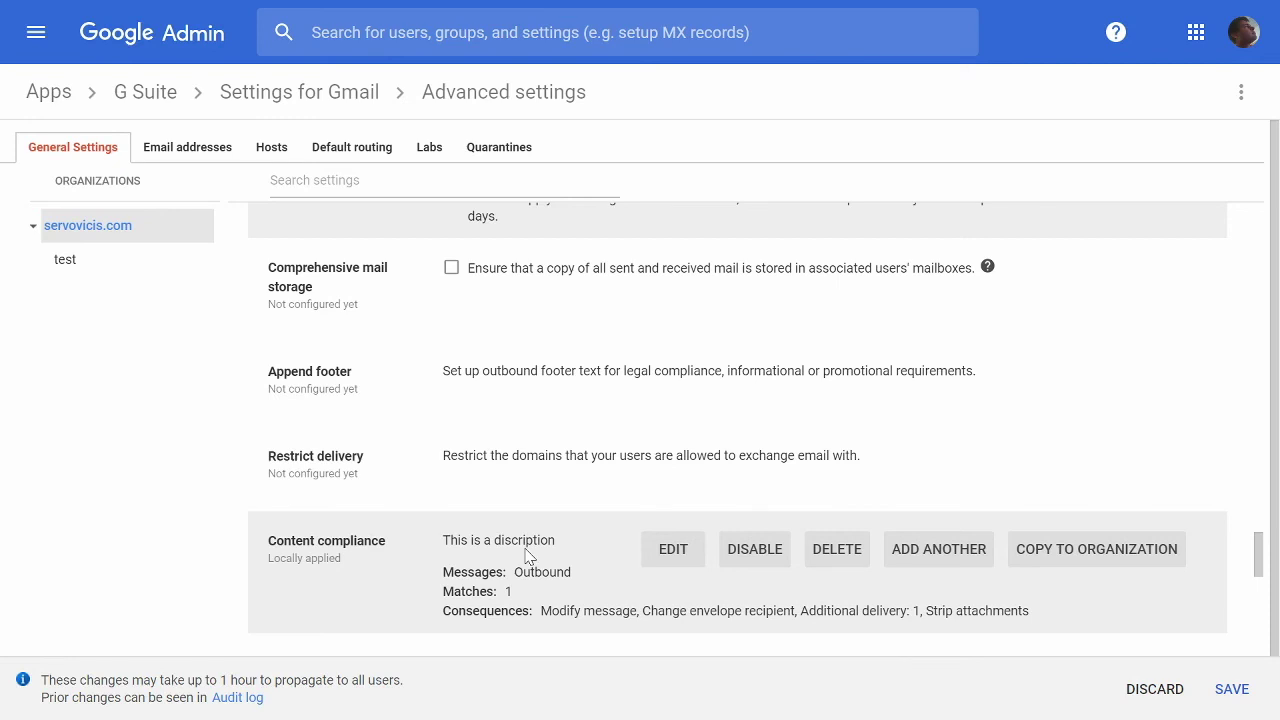
pyautogui.moveTo(283, 541); pyautogui.dragTo(372, 541)
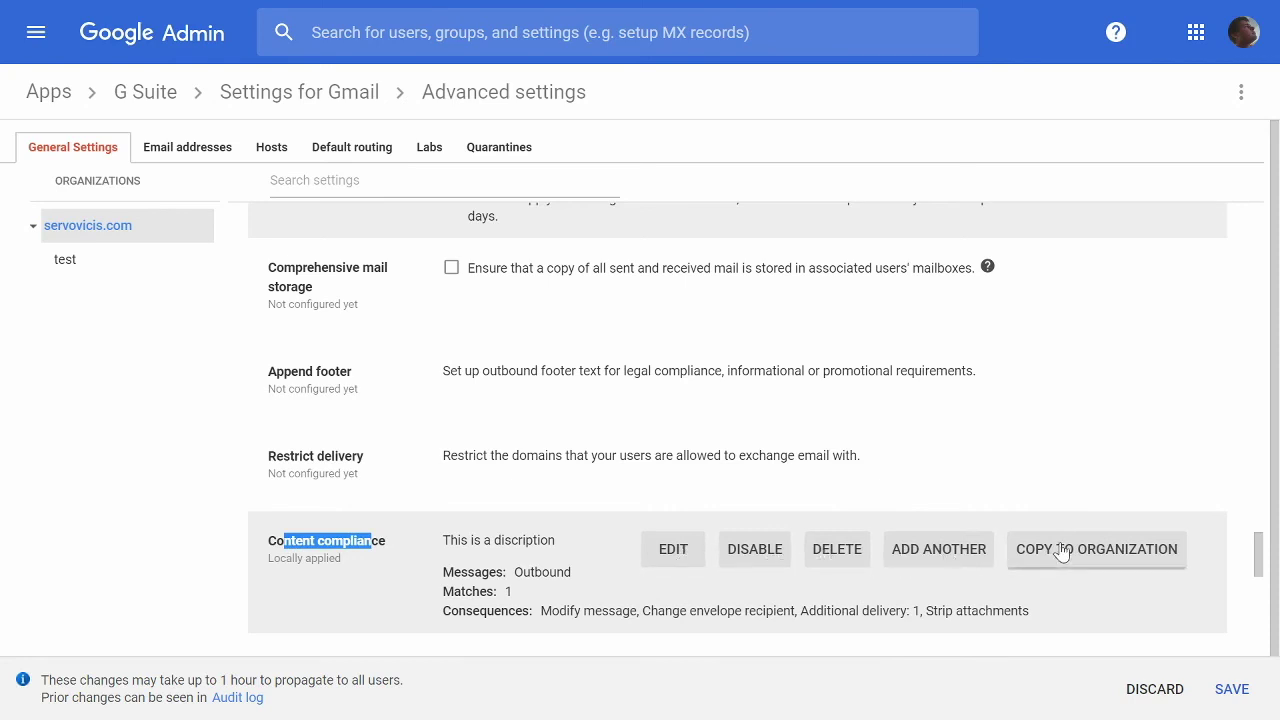
pyautogui.click(980, 634)
# Review the rule's consequences summary, including Additional delivery and Strip attachments.
pyautogui.scroll(-2, 982, 630)
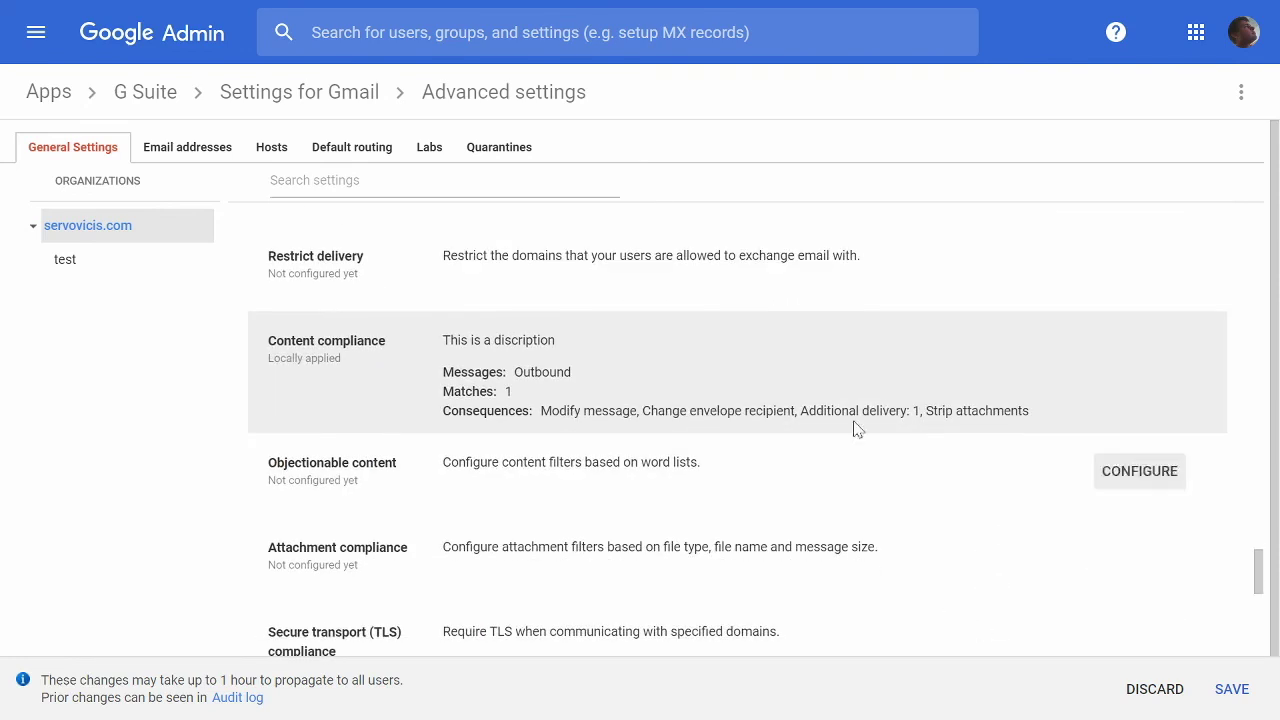
pyautogui.moveTo(674, 418)
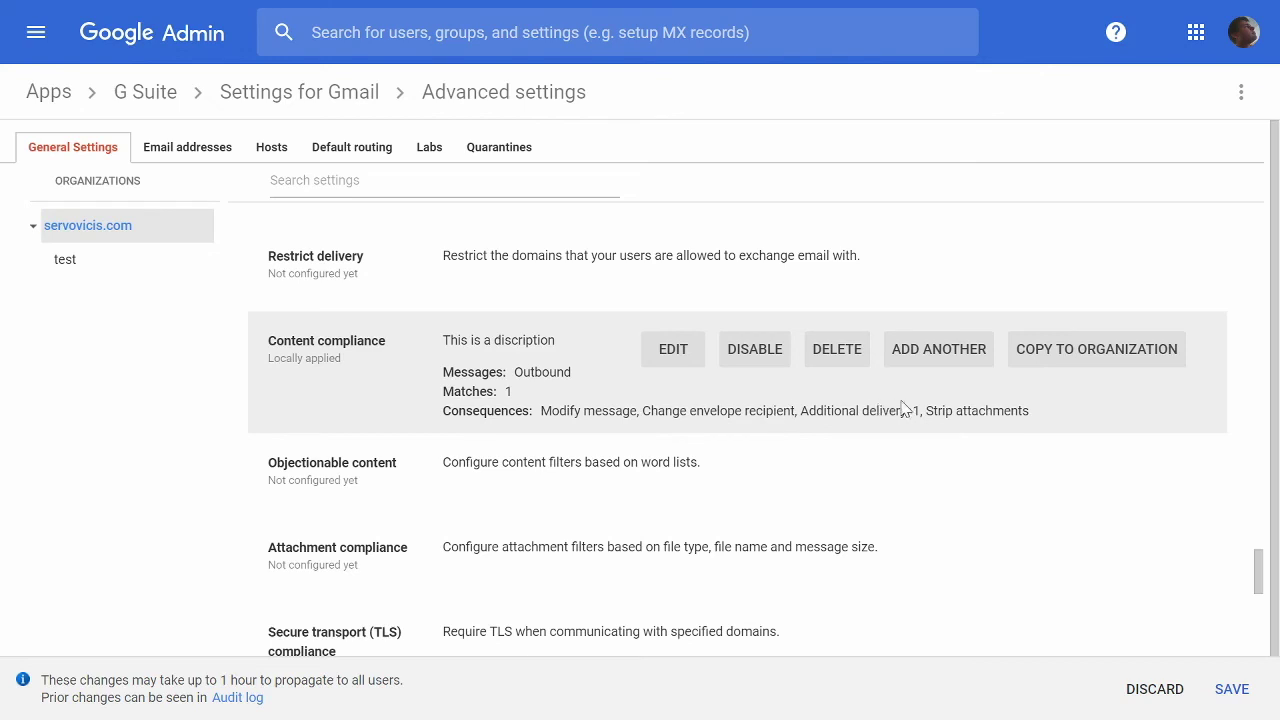
pyautogui.moveTo(912, 411); pyautogui.dragTo(825, 414)
pyautogui.moveTo(1005, 411); pyautogui.dragTo(938, 412)
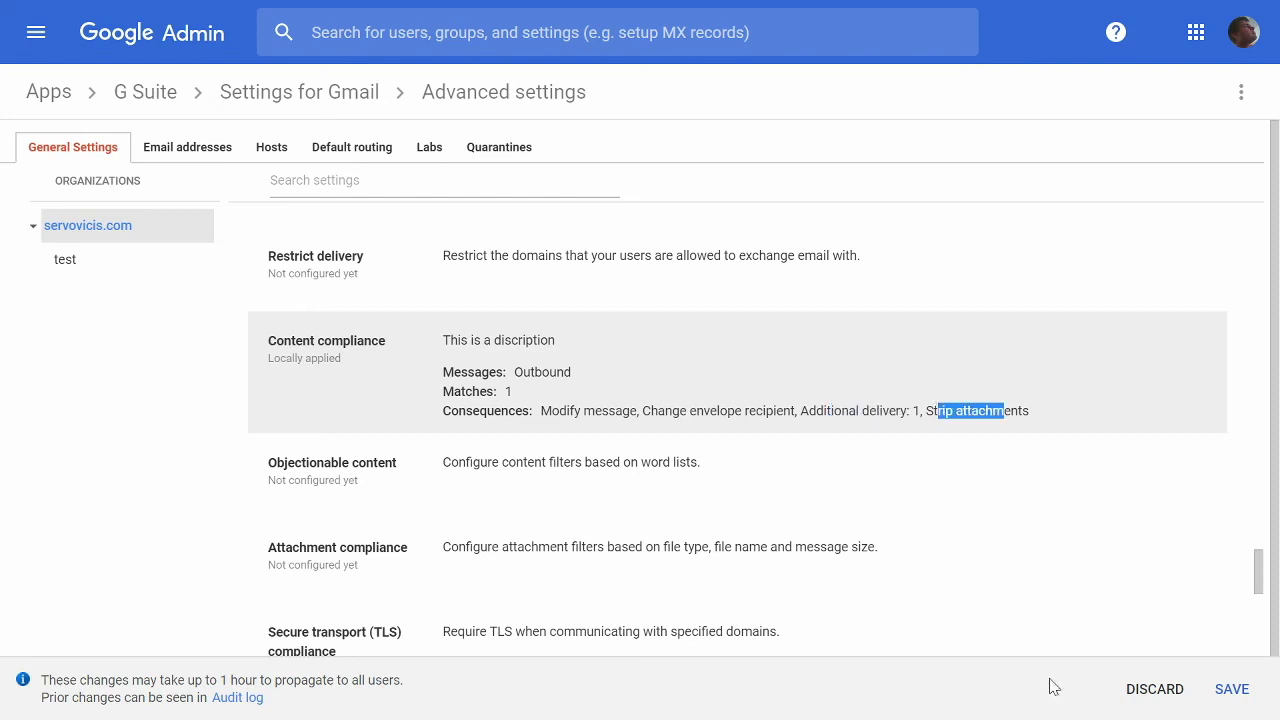
pyautogui.moveTo(841, 428)
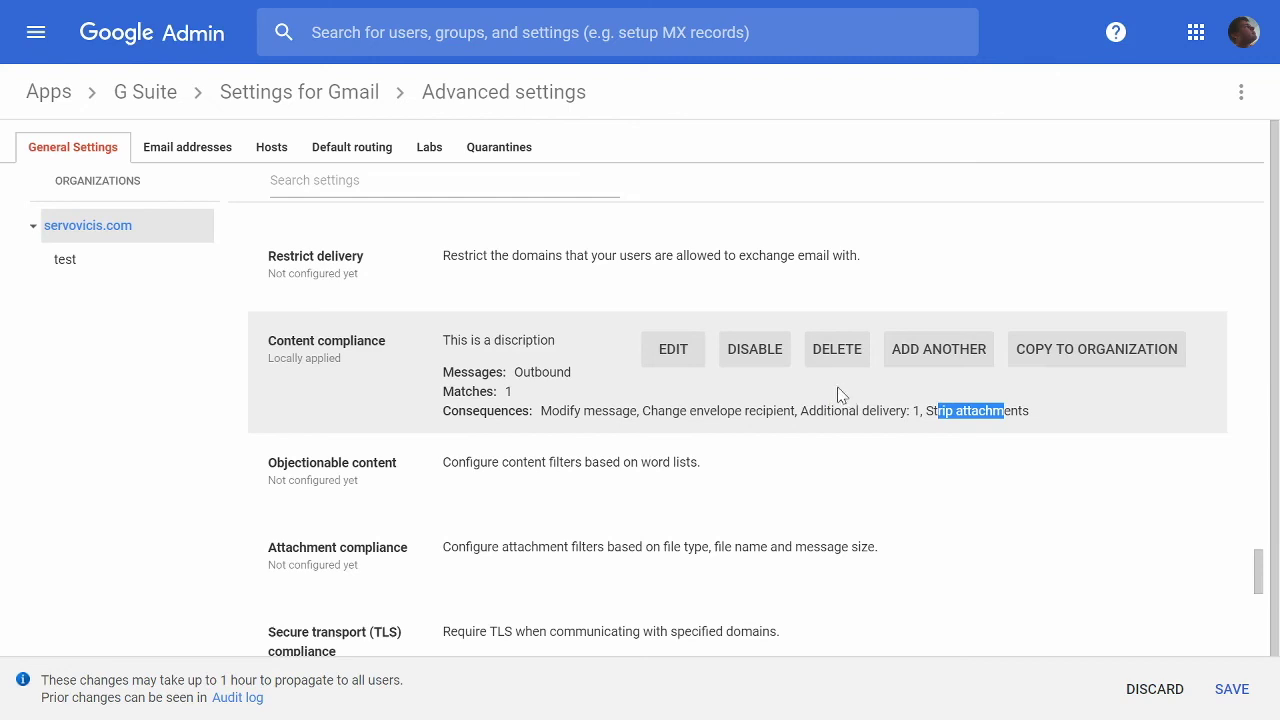
# Disable the Content compliance rule, then begin configuring Attachment compliance.
pyautogui.click(762, 362)
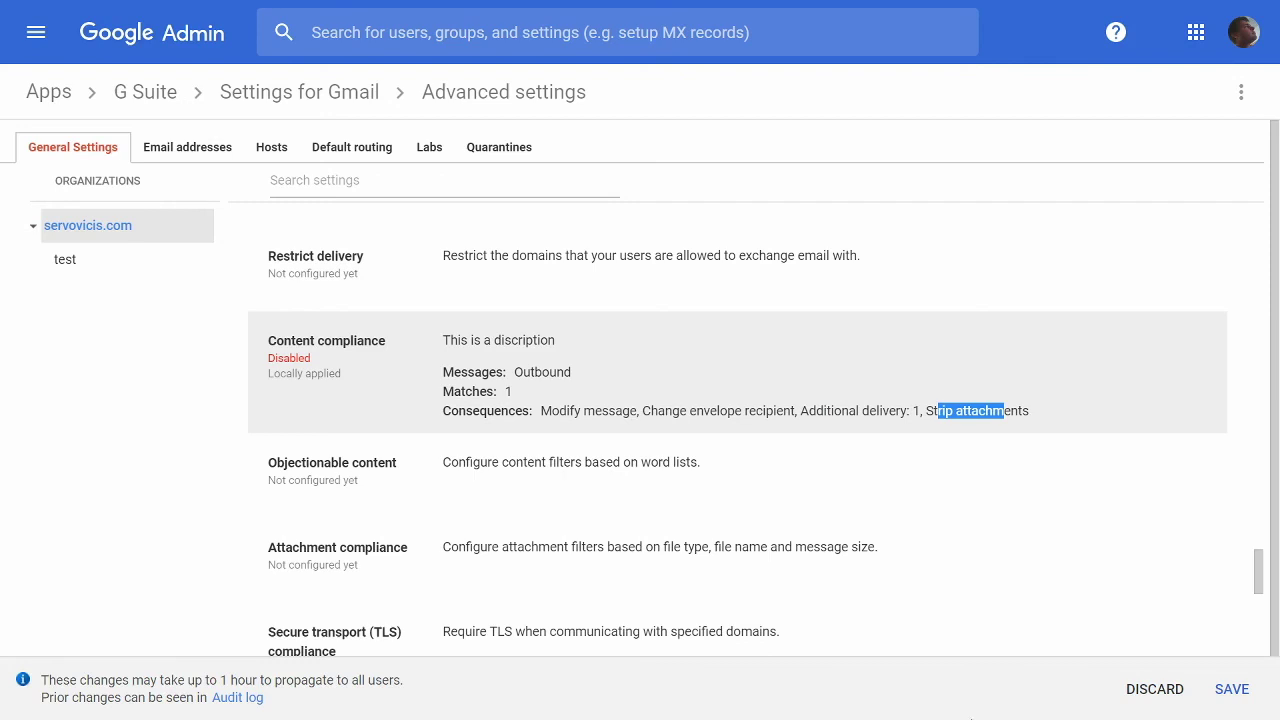
pyautogui.click(838, 349)
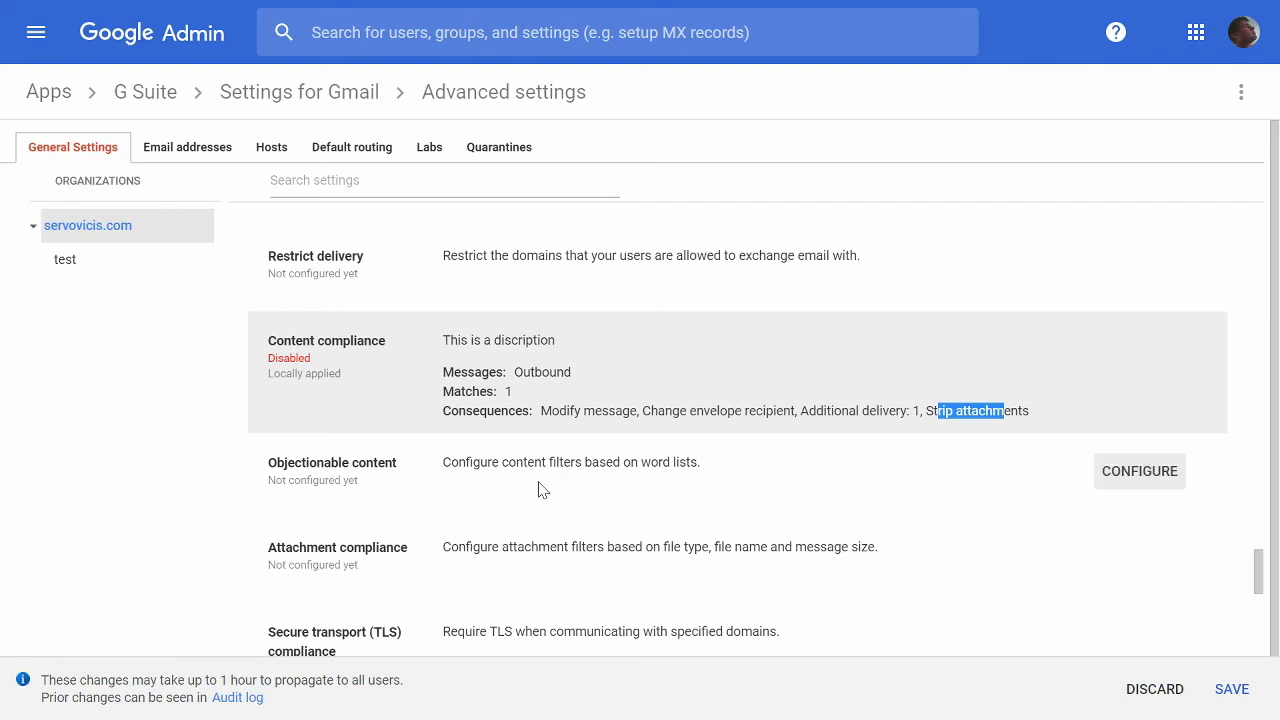
pyautogui.scroll(-1, 537, 500)
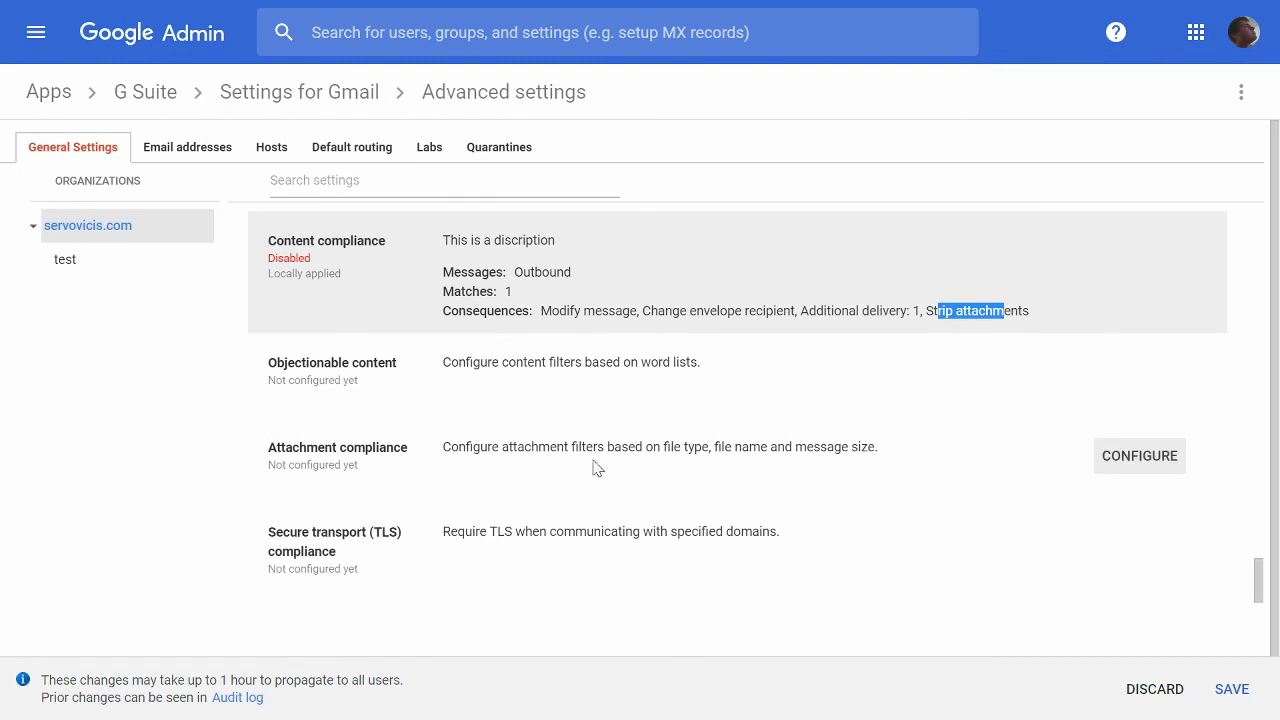
pyautogui.click(1116, 462)
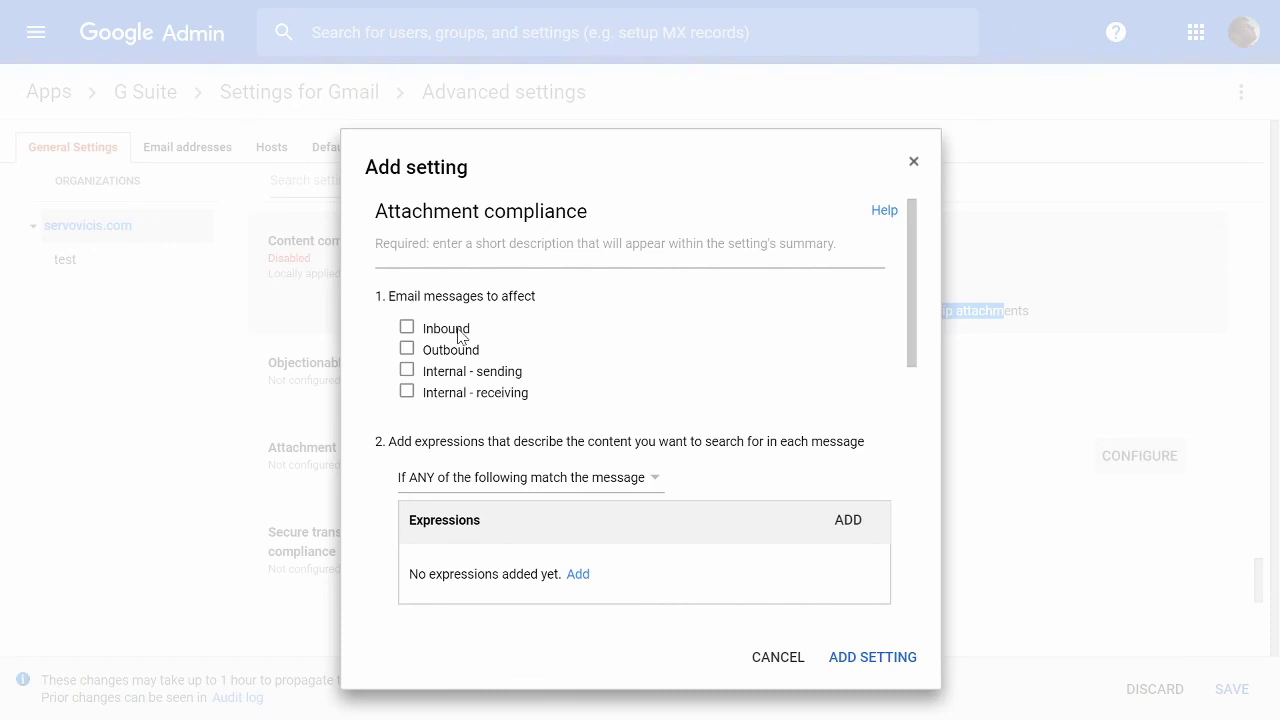
# Apply the attachment rule to outbound messages and enable Remove attachments from message.
pyautogui.click(470, 350)
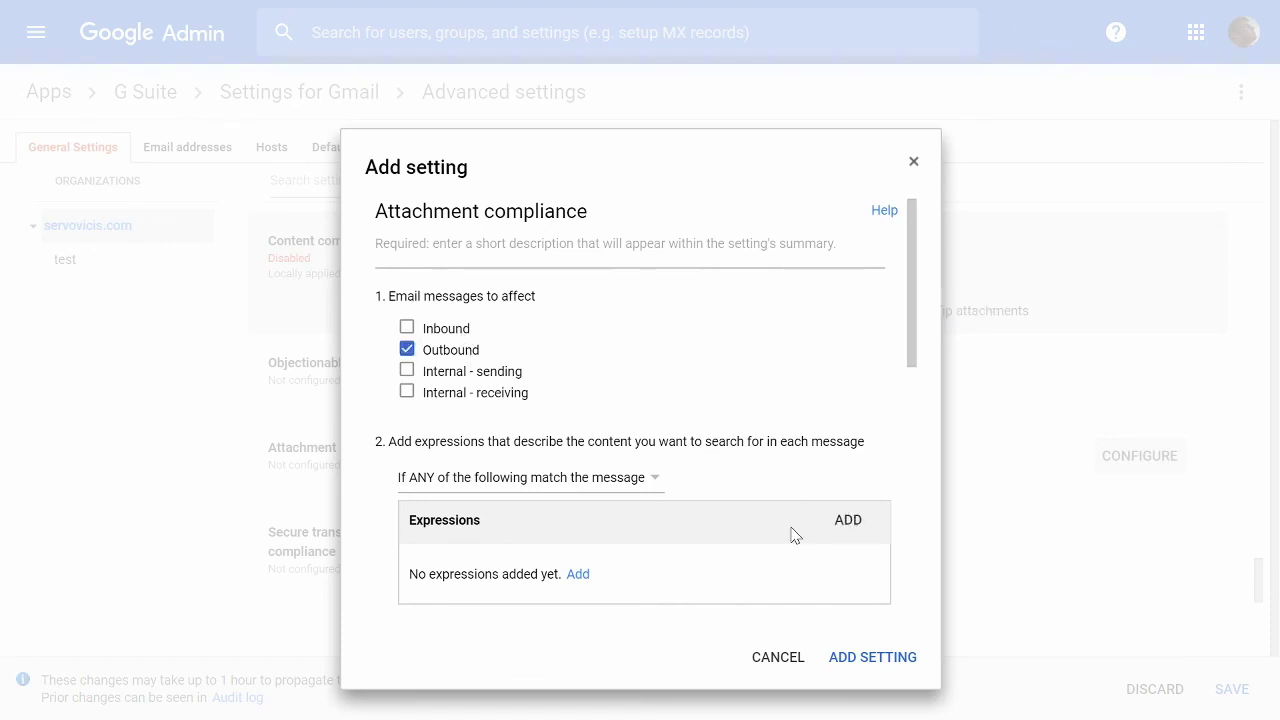
pyautogui.scroll(-4, 790, 535)
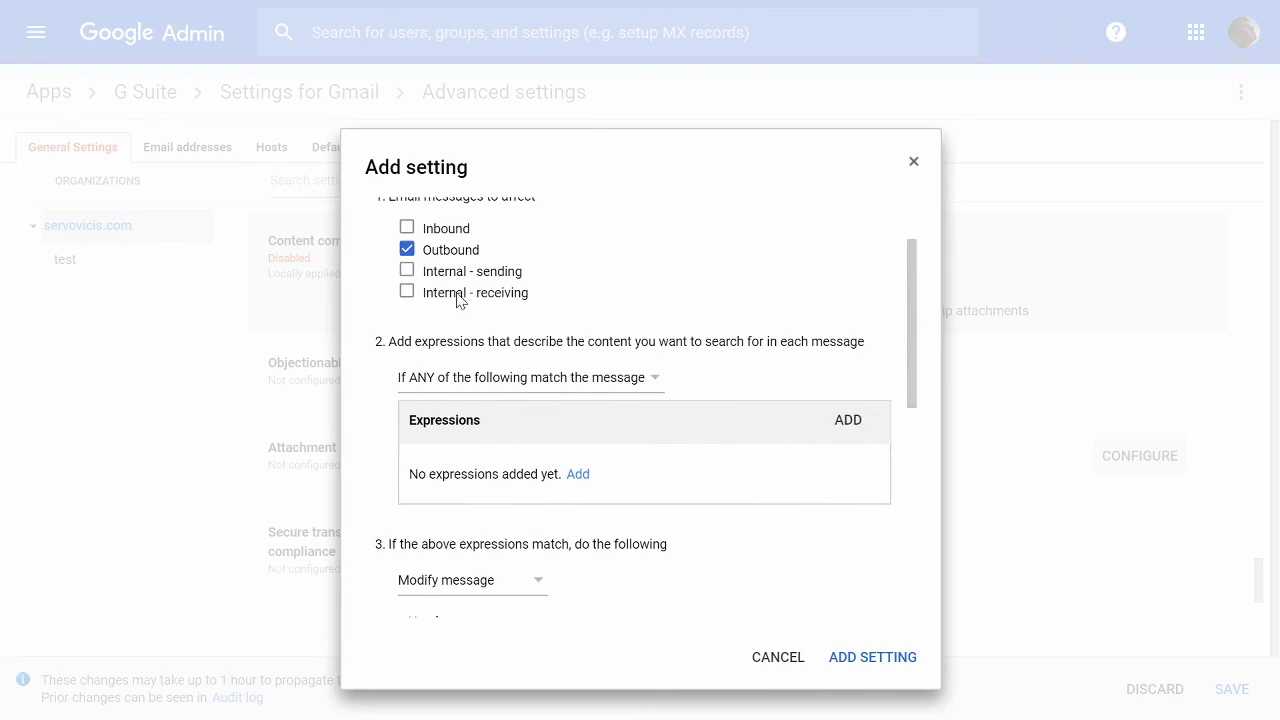
pyautogui.scroll(-3, 514, 506)
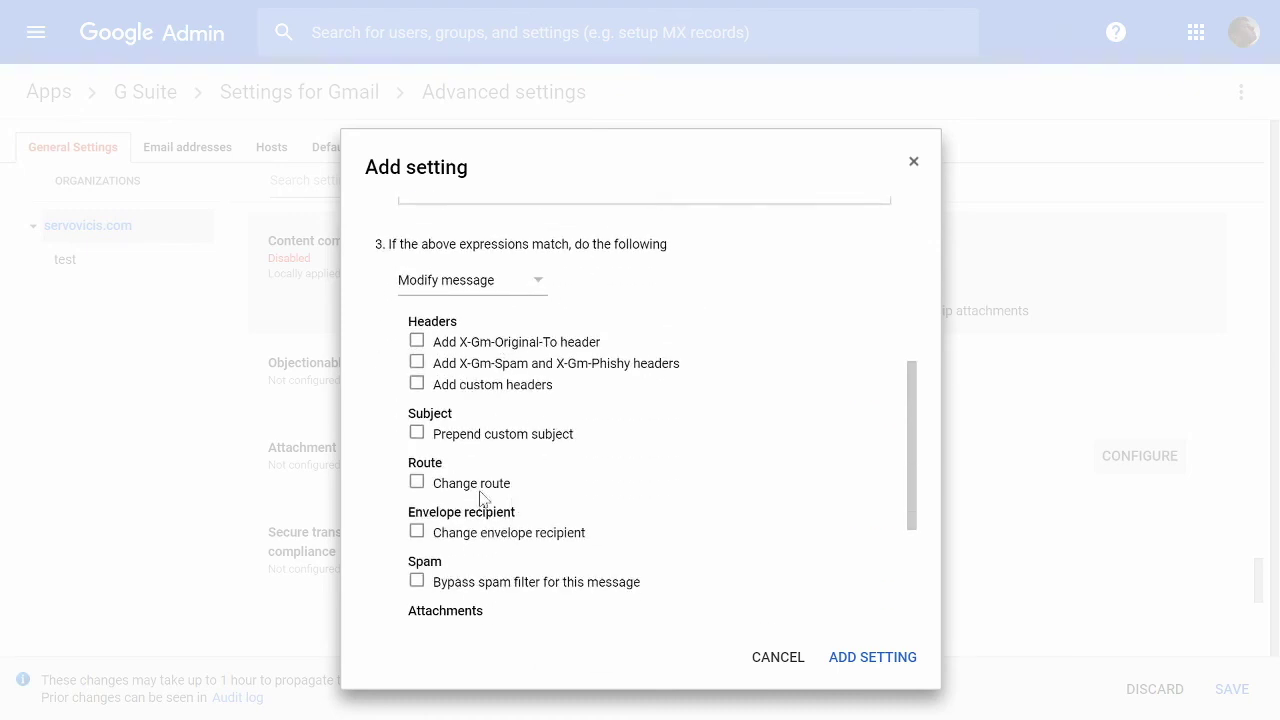
pyautogui.scroll(-1, 482, 520)
pyautogui.click(468, 538)
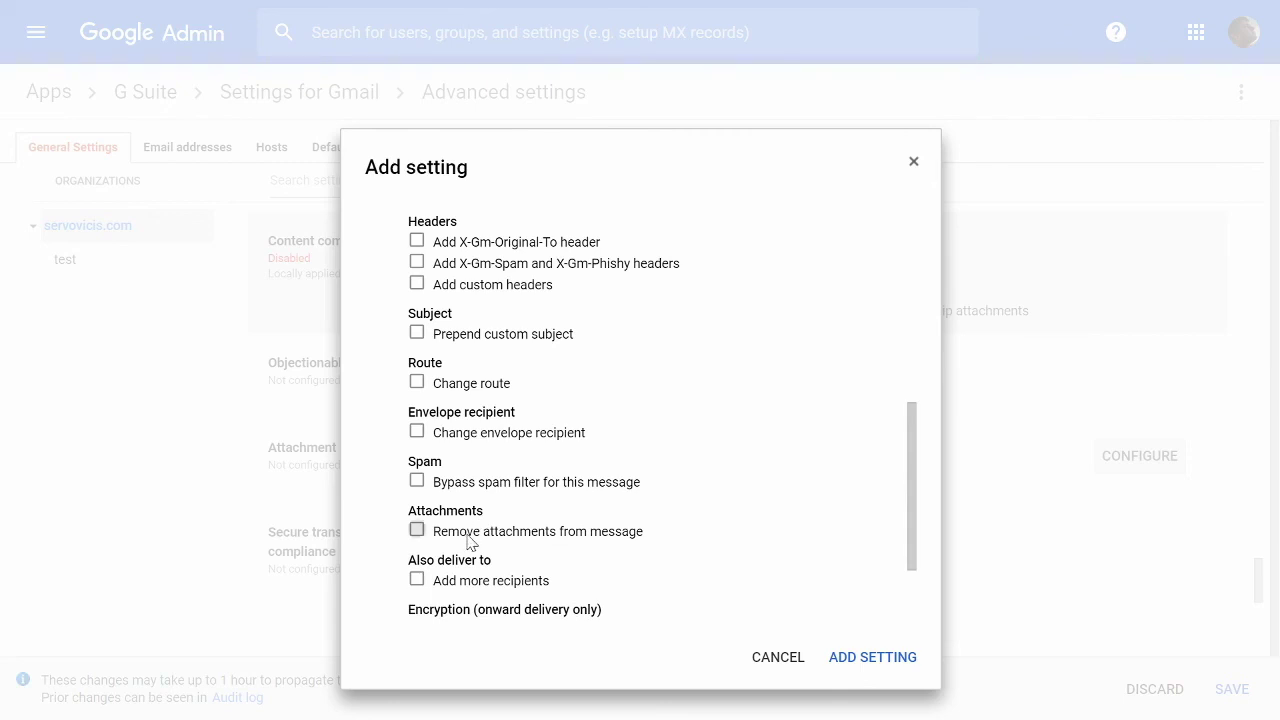
# Review the attachments-removed notice text appended to affected messages.
pyautogui.scroll(-1, 625, 565)
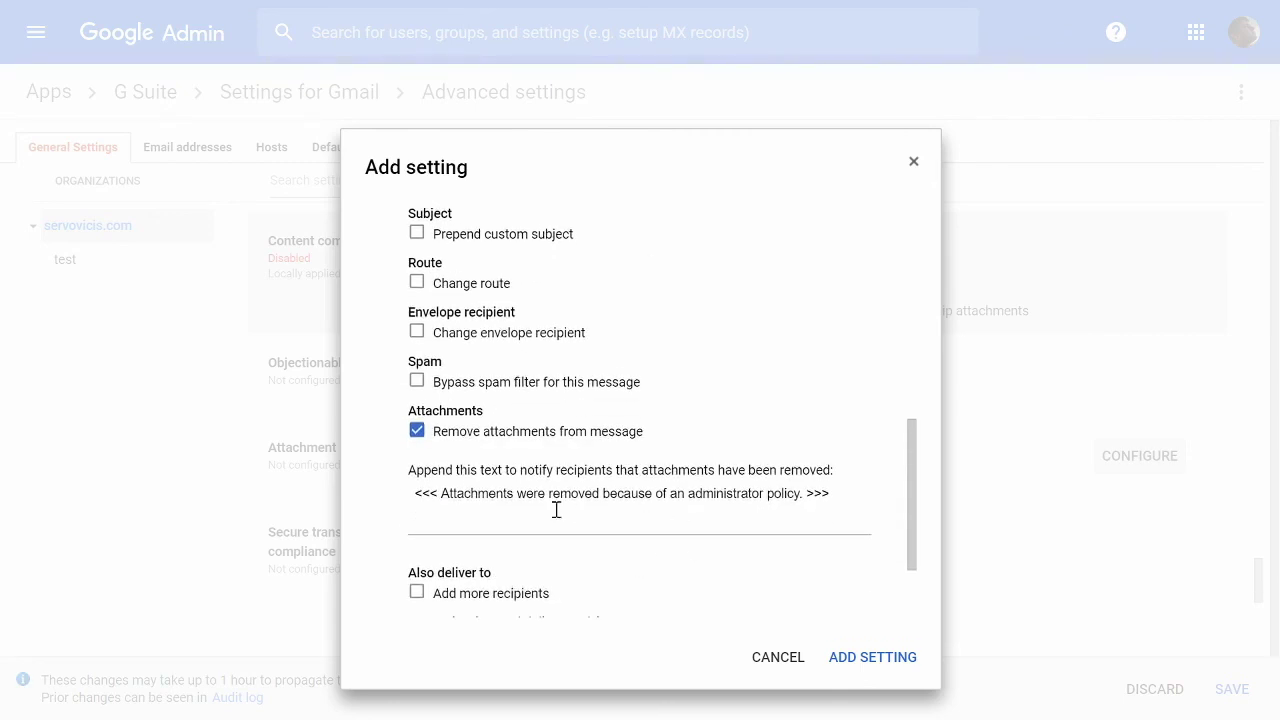
pyautogui.moveTo(489, 494); pyautogui.dragTo(805, 485)
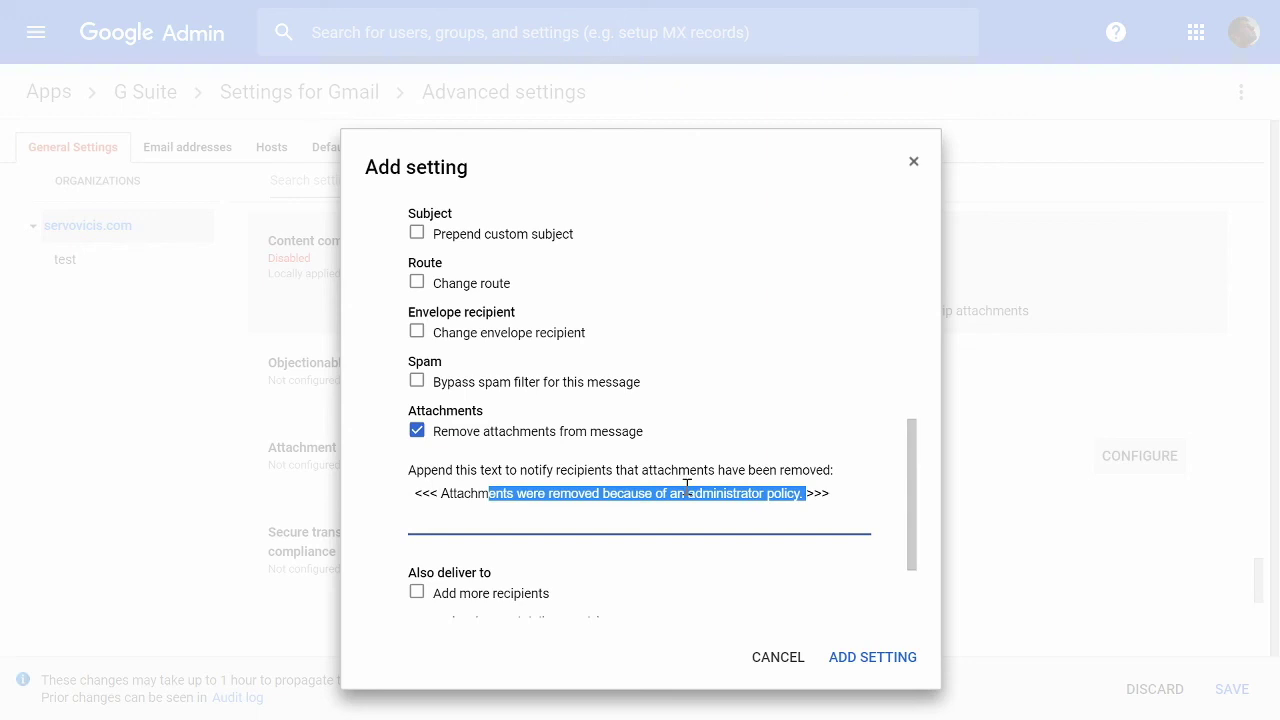
pyautogui.scroll(-2, 677, 572)
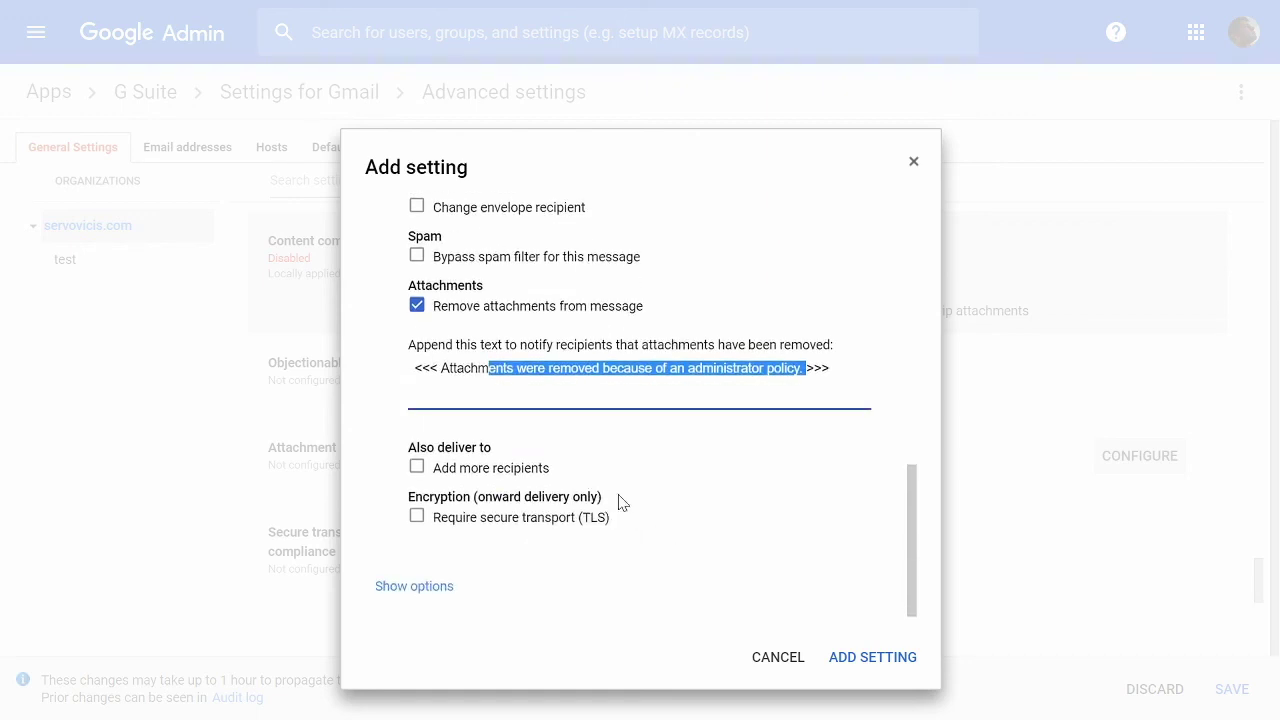
pyautogui.click(910, 658)
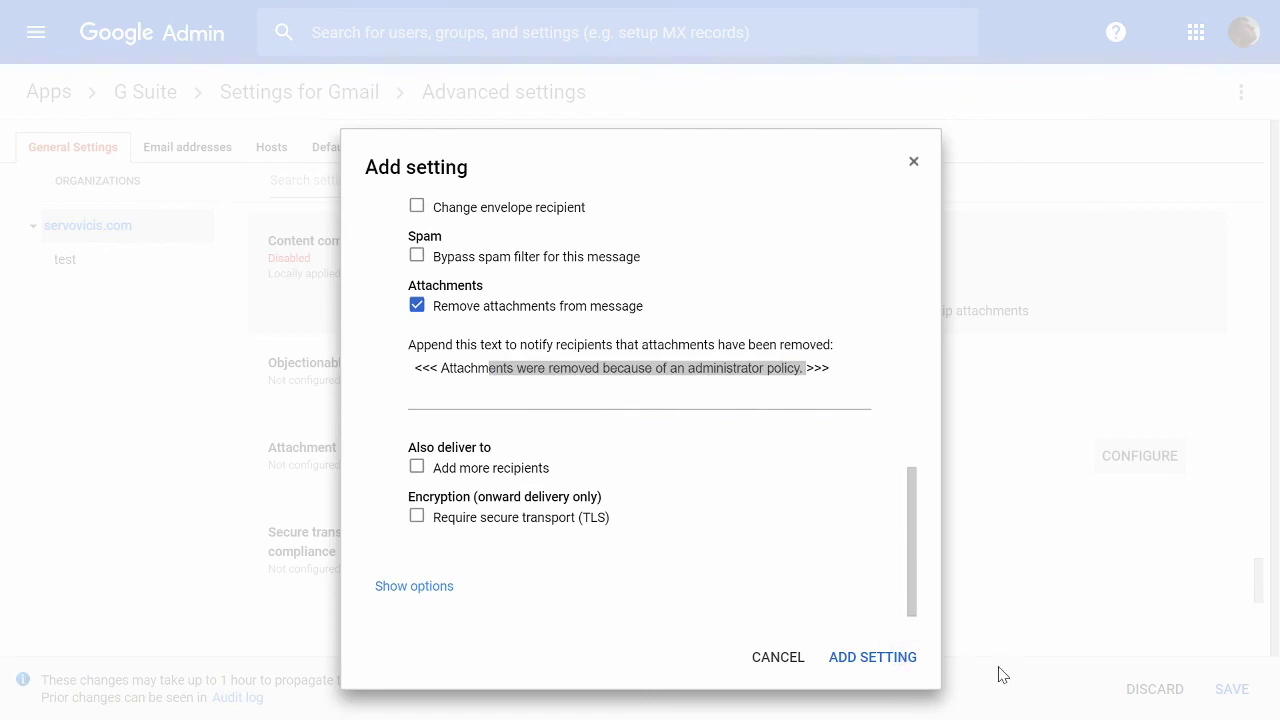